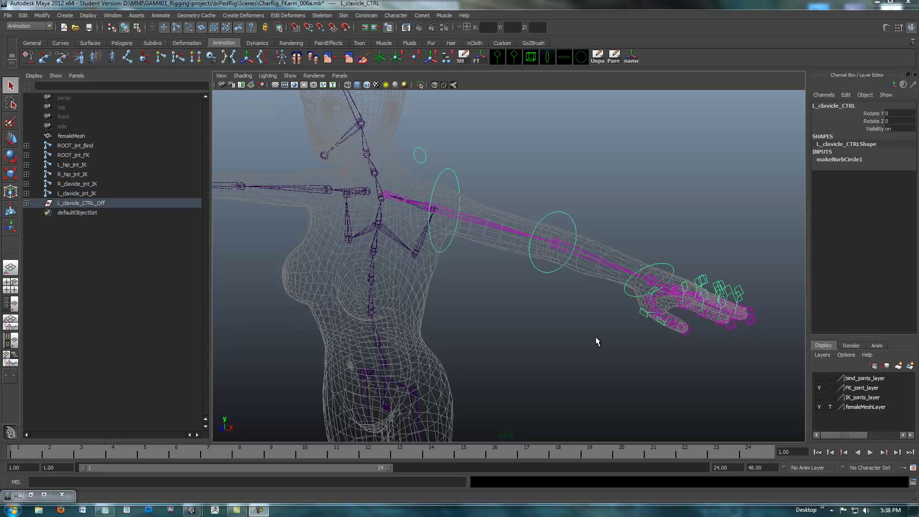
Examine the left arm's FK joint chain and control curves, highlighting the elbow joint hierarchy down to the fingers
{"action": "left_click", "coordinate": [260, 510]}
{"action": "left_click", "coordinate": [259, 510]}
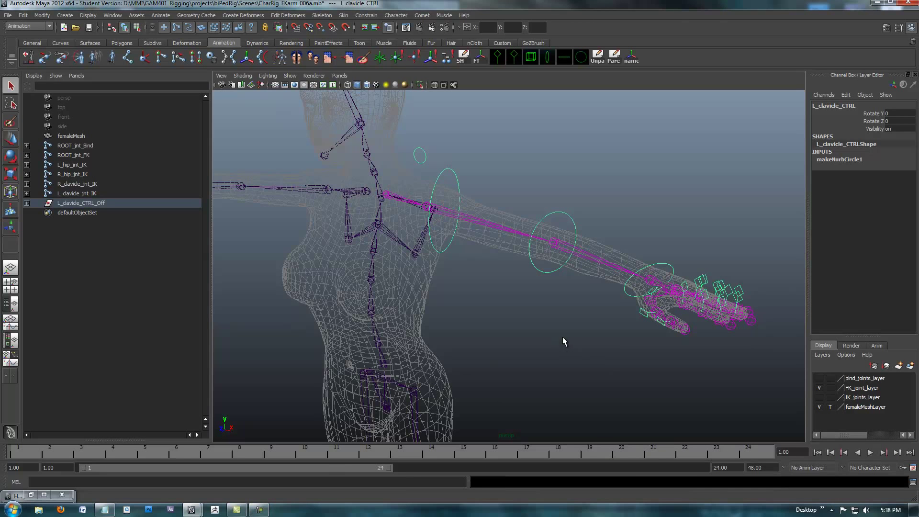
{"action": "left_click_drag", "start_coordinate": [561, 337], "coordinate": [564, 344], "text": "alt"}
{"action": "middle_click_drag", "start_coordinate": [561, 341], "coordinate": [522, 339], "text": "alt"}
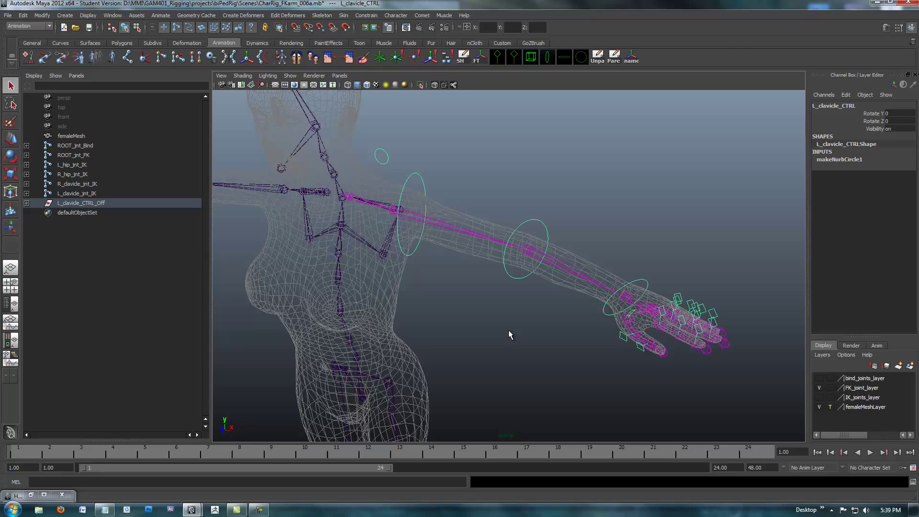
{"action": "left_click_drag", "start_coordinate": [508, 330], "coordinate": [502, 331], "text": "alt"}
{"action": "right_click_drag", "start_coordinate": [502, 331], "coordinate": [518, 324], "text": "alt"}
{"action": "left_click_drag", "start_coordinate": [518, 322], "coordinate": [497, 331], "text": "alt"}
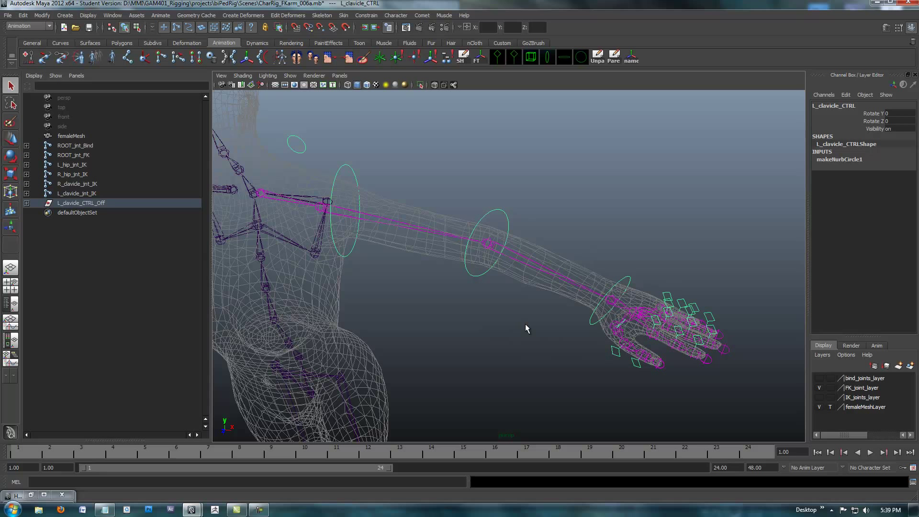
{"action": "left_click_drag", "start_coordinate": [482, 309], "coordinate": [539, 292], "text": "alt"}
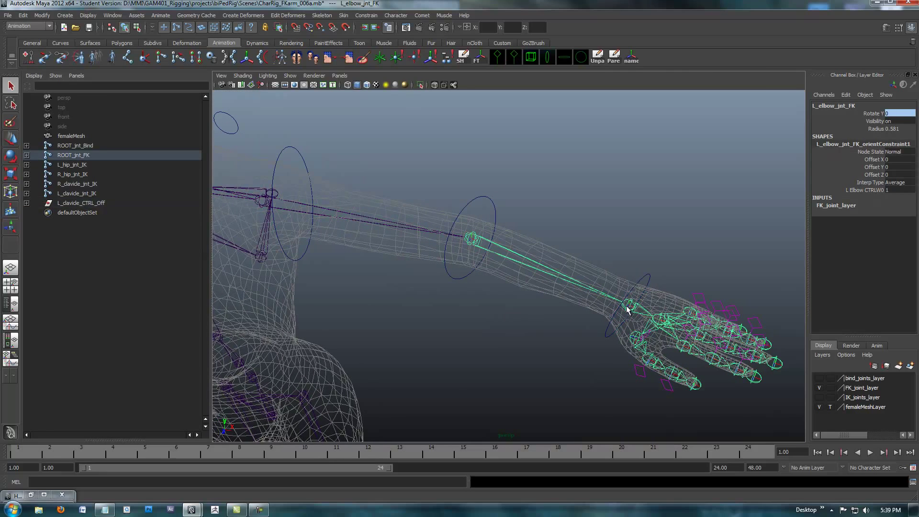
{"action": "middle_click_drag", "start_coordinate": [495, 290], "coordinate": [520, 294], "text": "alt"}
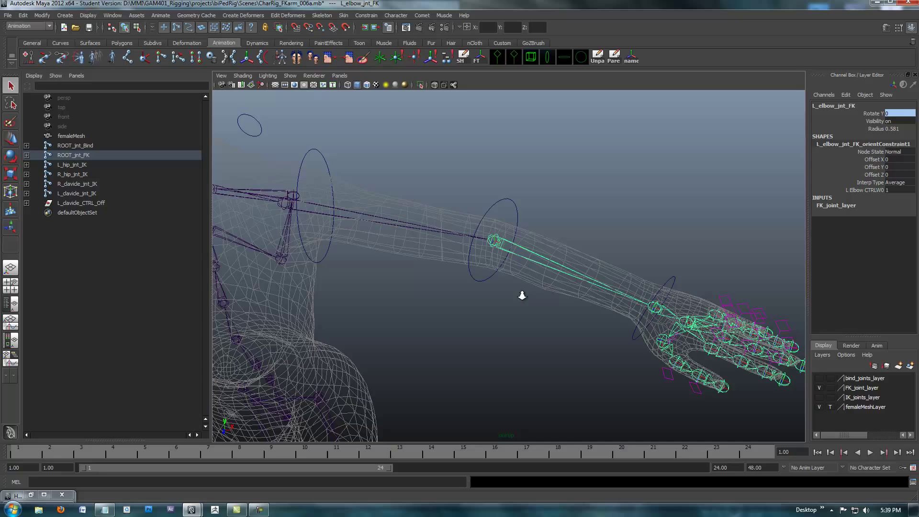
{"action": "right_click_drag", "start_coordinate": [521, 293], "coordinate": [555, 299], "text": "alt"}
{"action": "middle_click_drag", "start_coordinate": [555, 299], "coordinate": [527, 292], "text": "alt"}
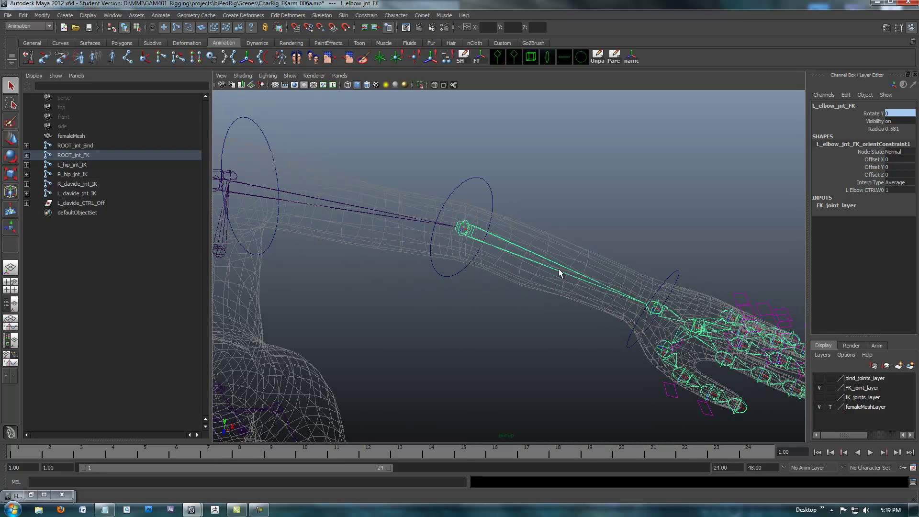
Examine the left forearm between the elbow and wrist FK joints, comparing the wrist control with the elbow joint hierarchy
{"action": "left_click", "coordinate": [679, 266]}
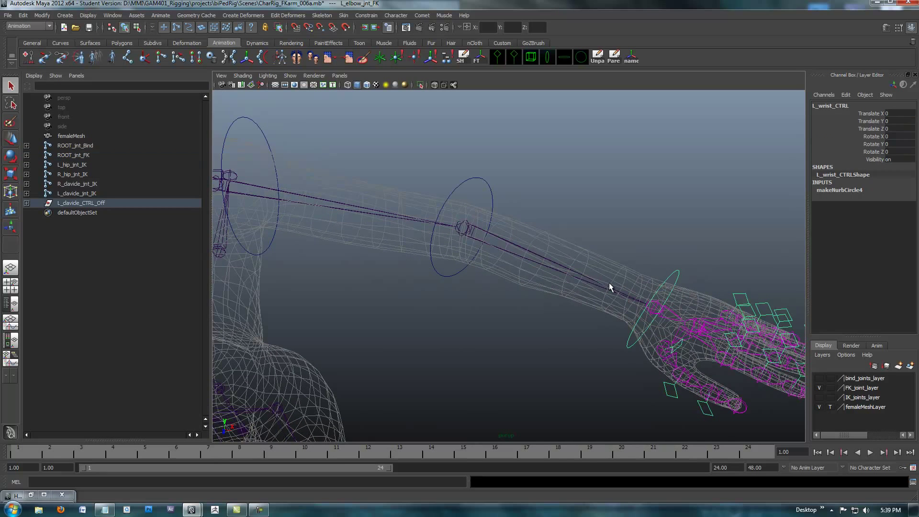
{"action": "middle_click_drag", "start_coordinate": [609, 282], "coordinate": [570, 284], "text": "alt"}
{"action": "left_click_drag", "start_coordinate": [573, 312], "coordinate": [562, 284], "text": "alt"}
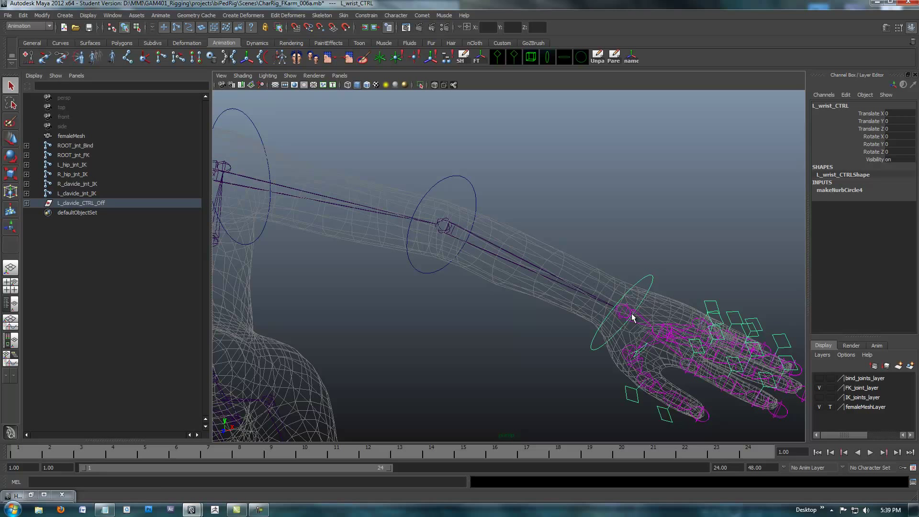
{"action": "left_click", "coordinate": [557, 277]}
{"action": "left_click_drag", "start_coordinate": [525, 289], "coordinate": [474, 273], "text": "alt"}
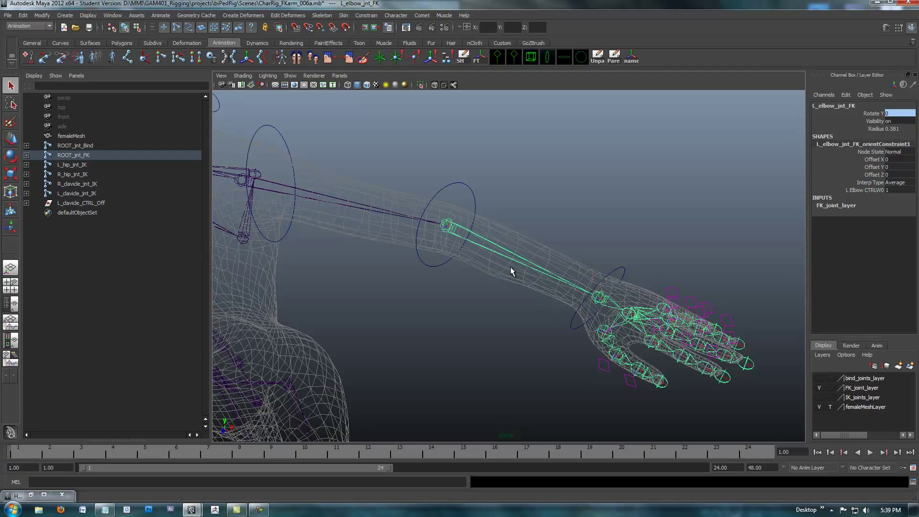
{"action": "left_click_drag", "start_coordinate": [536, 267], "coordinate": [503, 292], "text": "alt"}
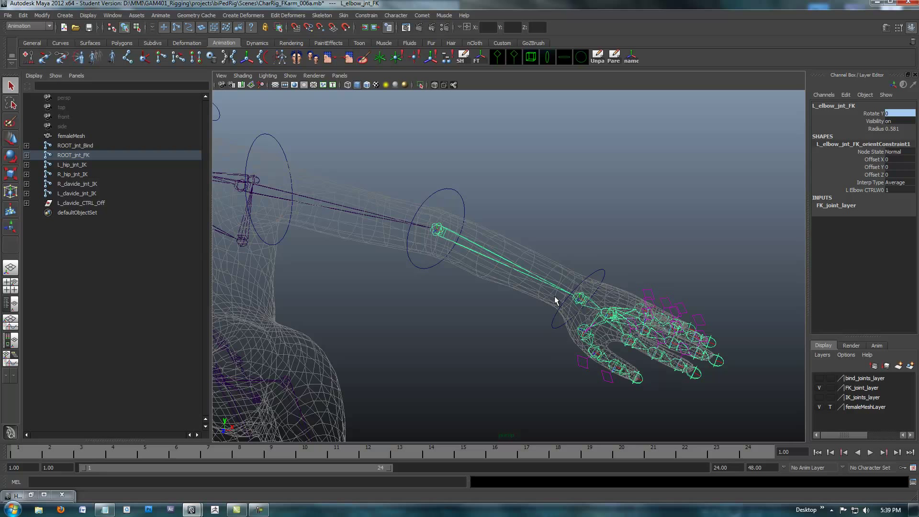
{"action": "middle_click_drag", "start_coordinate": [503, 301], "coordinate": [476, 291], "text": "alt"}
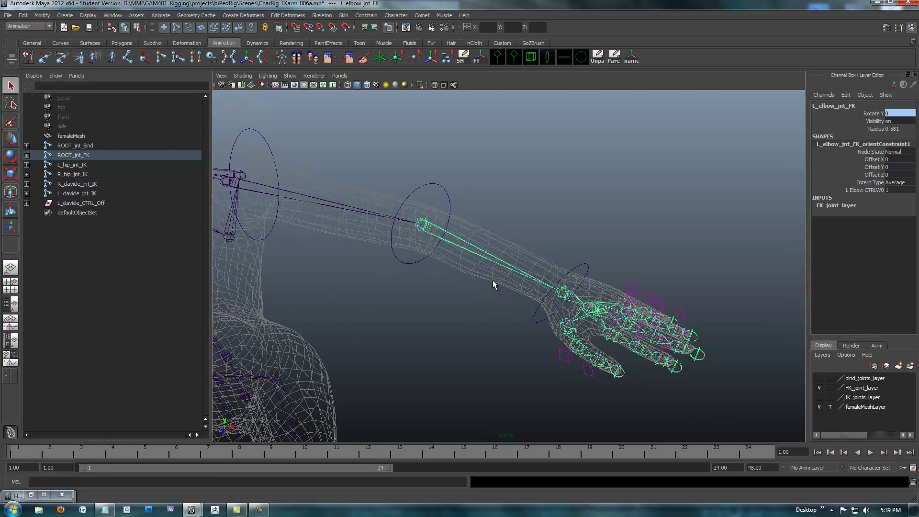
{"action": "middle_click_drag", "start_coordinate": [323, 277], "coordinate": [414, 304], "text": "alt"}
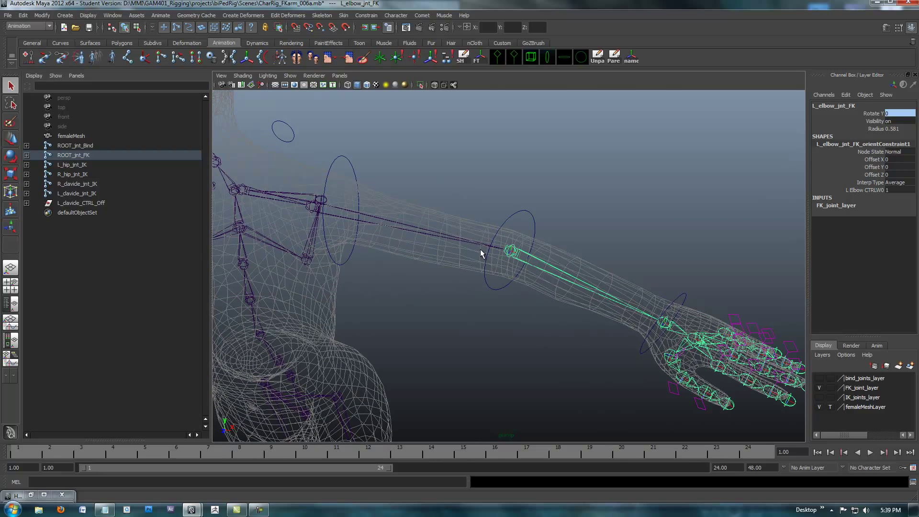
{"action": "left_click_drag", "start_coordinate": [383, 234], "coordinate": [382, 237]}
{"action": "middle_click_drag", "start_coordinate": [429, 258], "coordinate": [392, 236], "text": "alt"}
{"action": "left_click_drag", "start_coordinate": [565, 248], "coordinate": [551, 272]}
{"action": "middle_click_drag", "start_coordinate": [517, 269], "coordinate": [478, 270], "text": "alt"}
{"action": "right_click_drag", "start_coordinate": [478, 270], "coordinate": [509, 270], "text": "alt"}
{"action": "left_click_drag", "start_coordinate": [510, 271], "coordinate": [509, 262], "text": "alt"}
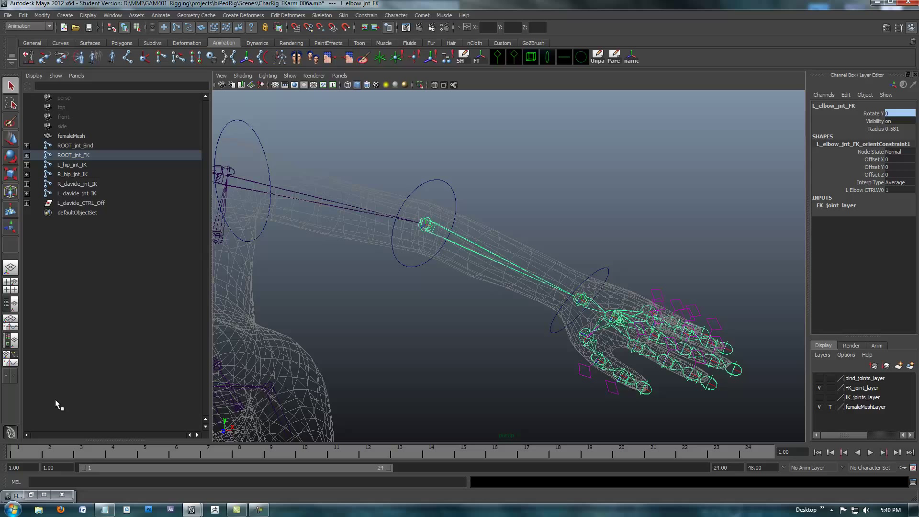
Locate L_wrist_jnt_FK in the joint hierarchy graph and unparent it from L_elbow_jnt_FK
{"action": "left_click", "coordinate": [30, 494]}
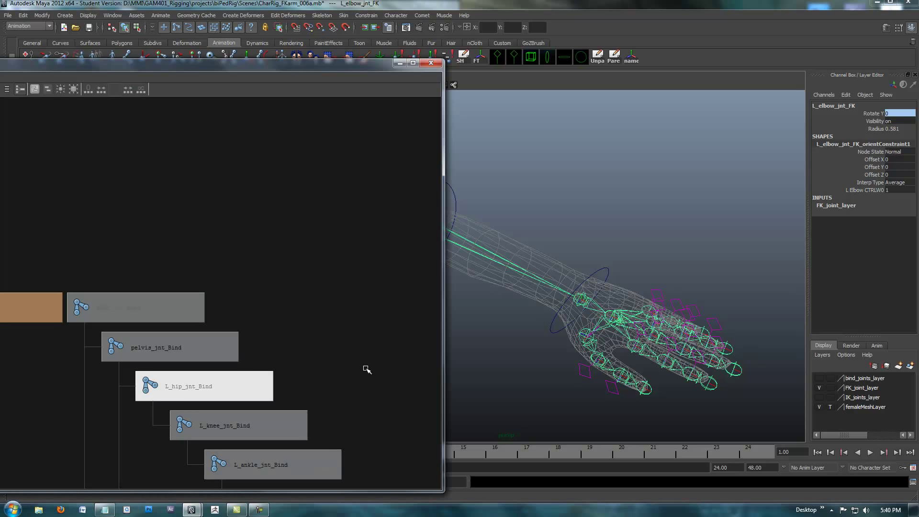
{"action": "key", "text": "f"}
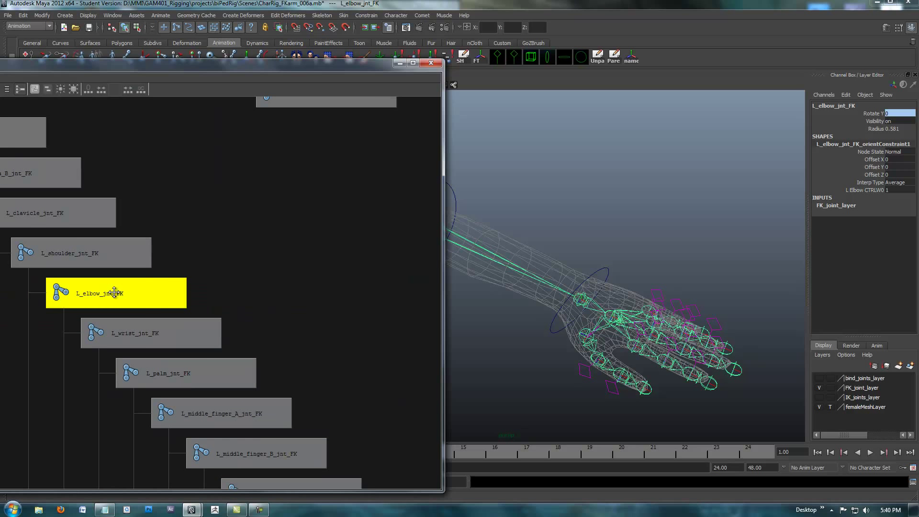
{"action": "left_click", "coordinate": [589, 315]}
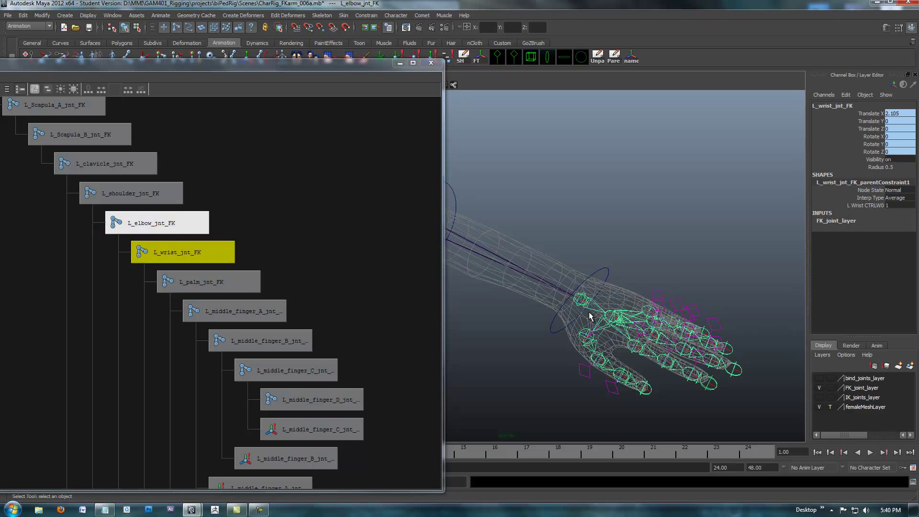
{"action": "key", "text": "f"}
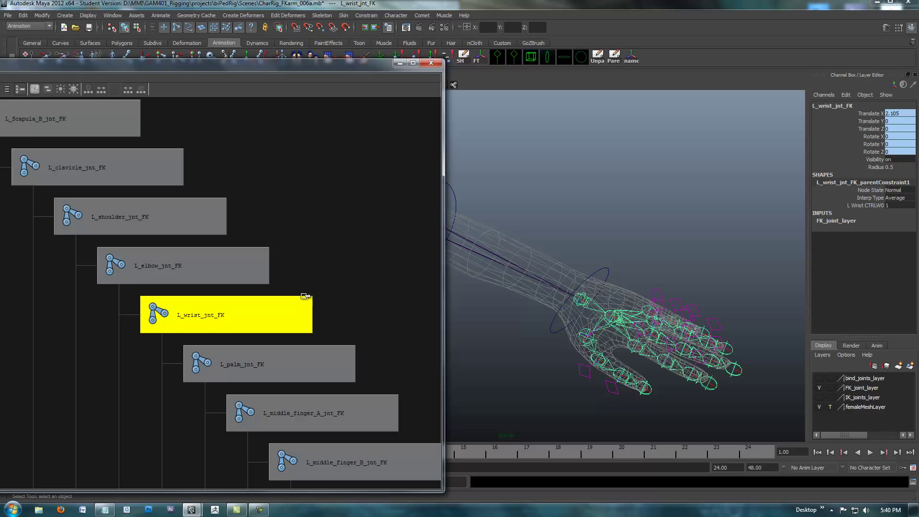
{"action": "right_click_drag", "start_coordinate": [187, 328], "coordinate": [123, 302], "text": "alt"}
{"action": "middle_click_drag", "start_coordinate": [123, 301], "coordinate": [131, 274], "text": "alt"}
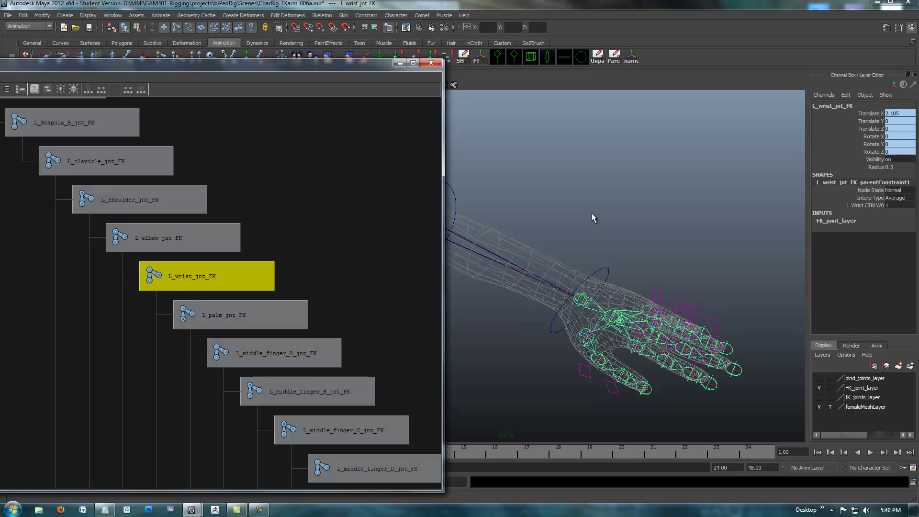
{"action": "middle_click_drag", "start_coordinate": [546, 226], "coordinate": [607, 212], "text": "alt"}
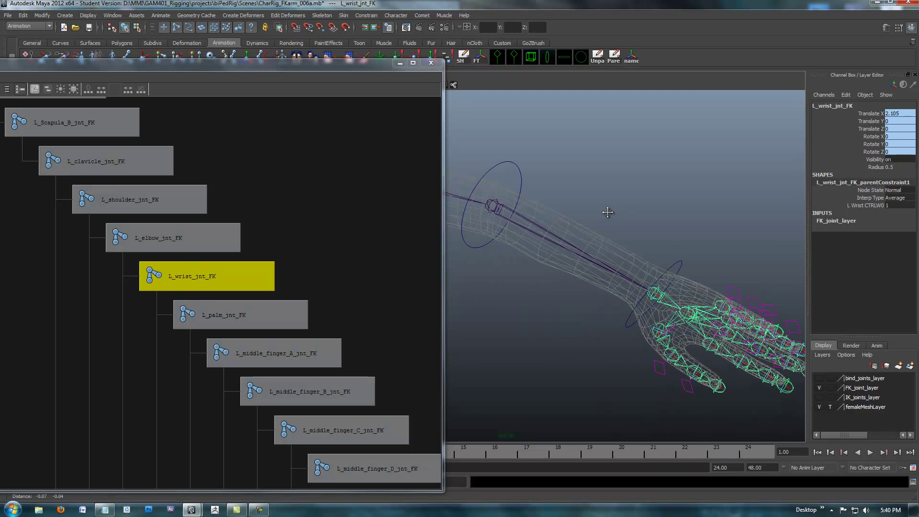
{"action": "left_click", "coordinate": [597, 56]}
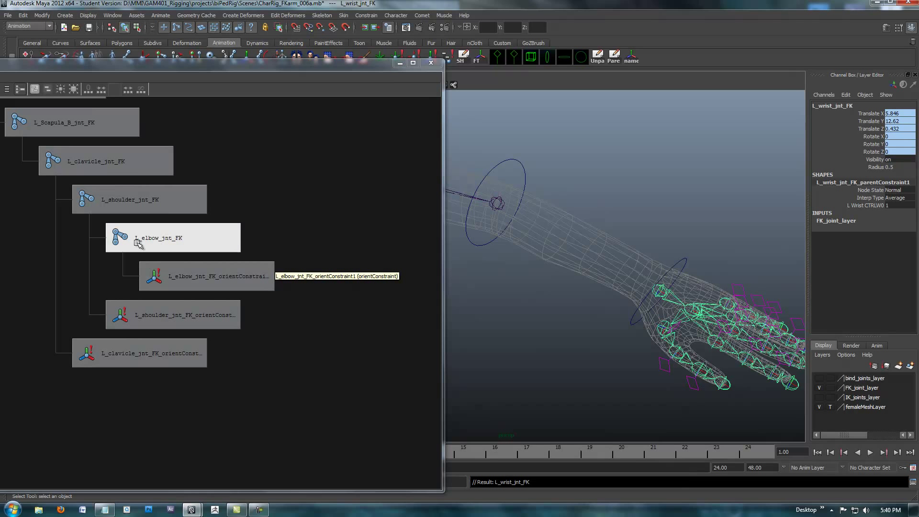
{"action": "left_click", "coordinate": [399, 67]}
Clear the selection and create a locator at the world origin
{"action": "middle_click_drag", "start_coordinate": [540, 253], "coordinate": [506, 252], "text": "alt"}
{"action": "right_click_drag", "start_coordinate": [506, 252], "coordinate": [441, 278], "text": "alt"}
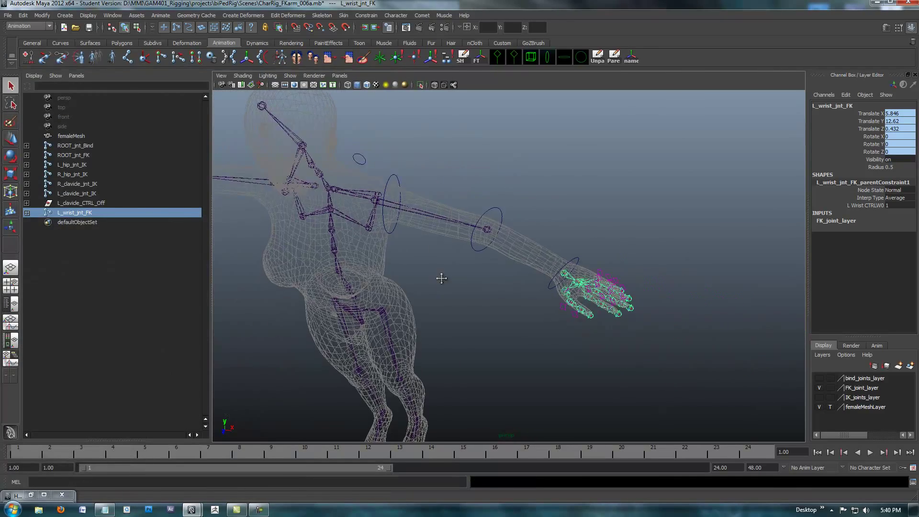
{"action": "middle_click_drag", "start_coordinate": [441, 278], "coordinate": [518, 241], "text": "alt"}
{"action": "left_click", "coordinate": [549, 324]}
{"action": "middle_click_drag", "start_coordinate": [523, 282], "coordinate": [545, 253], "text": "alt"}
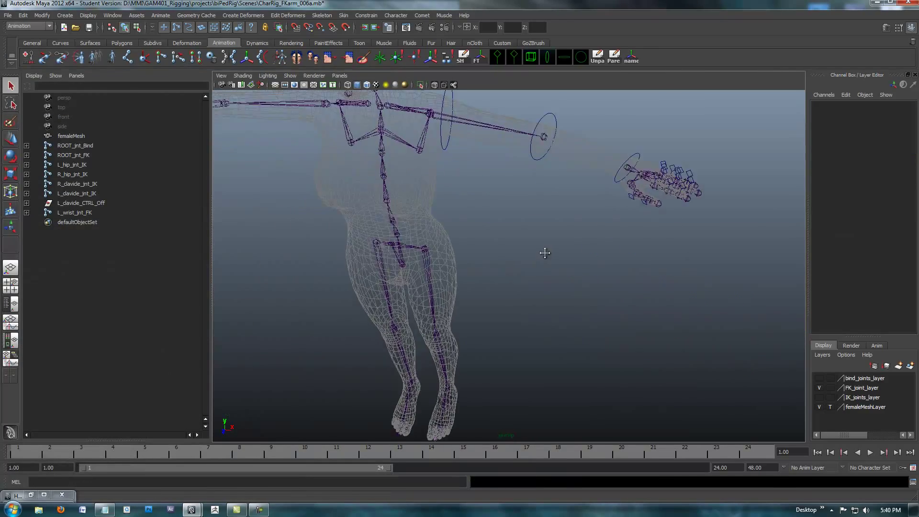
{"action": "left_click_drag", "start_coordinate": [545, 253], "coordinate": [423, 211], "text": "alt"}
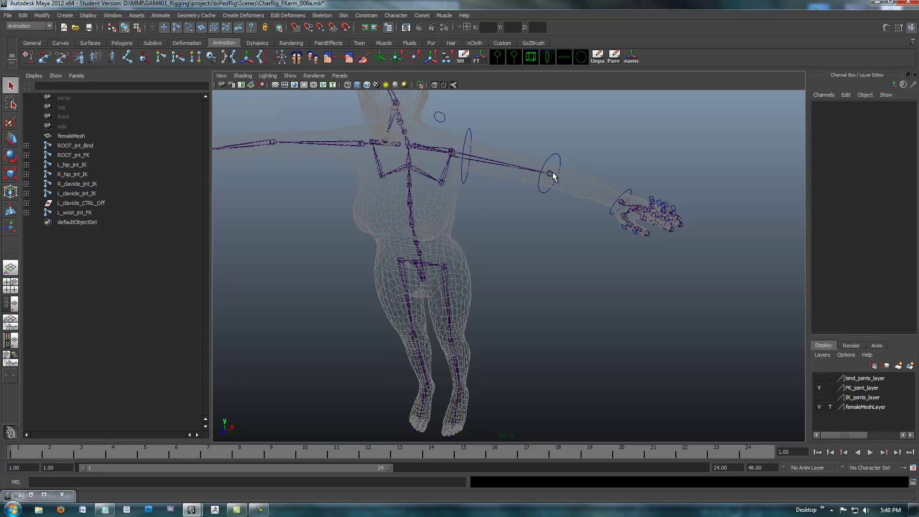
{"action": "left_click_drag", "start_coordinate": [566, 193], "coordinate": [391, 92], "text": "alt"}
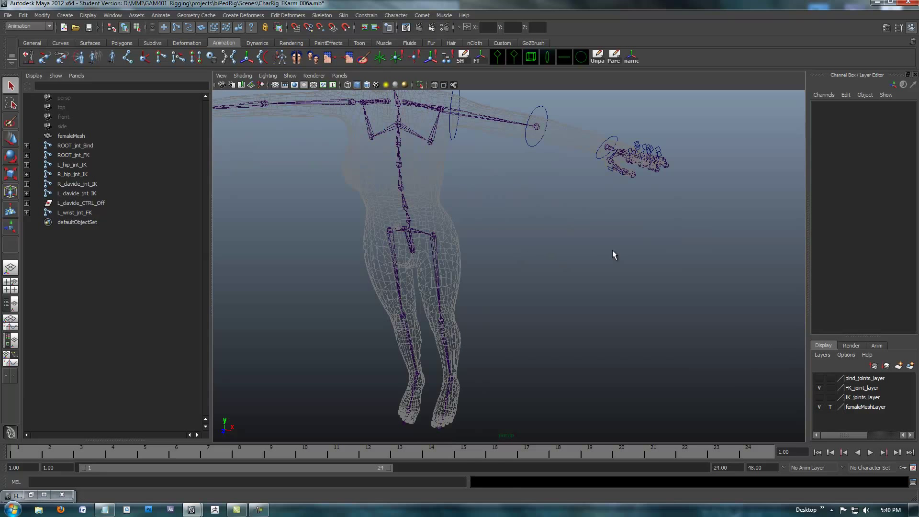
{"action": "left_click", "coordinate": [380, 57]}
{"action": "middle_click_drag", "start_coordinate": [529, 293], "coordinate": [578, 351], "text": "alt"}
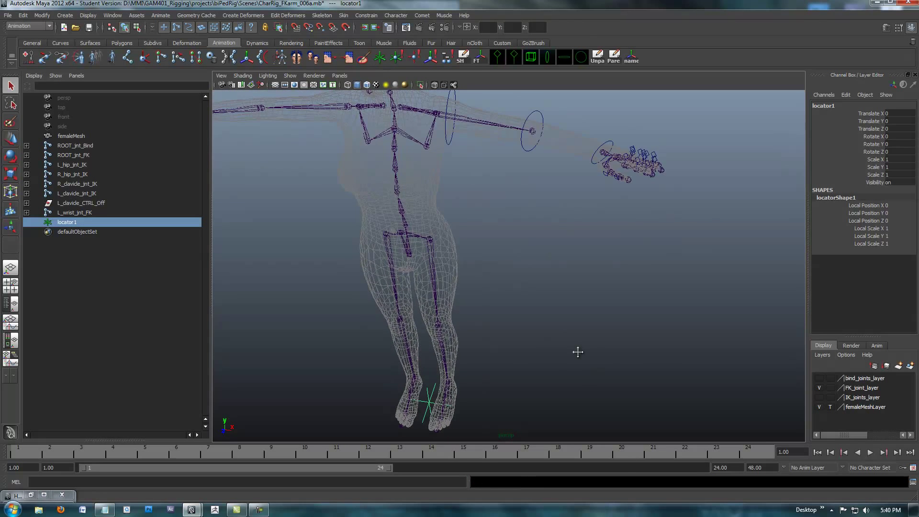
{"action": "left_click_drag", "start_coordinate": [577, 351], "coordinate": [496, 205], "text": "alt"}
Point-constrain the locator to both L_elbow_jnt_FK and L_wrist_jnt_FK
{"action": "left_click", "coordinate": [512, 220]}
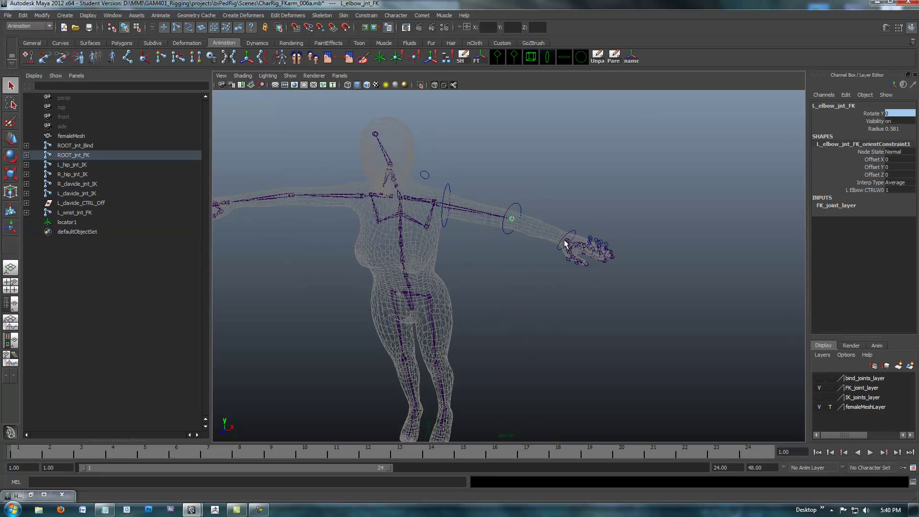
{"action": "left_click", "coordinate": [565, 244]}
{"action": "left_click_drag", "start_coordinate": [530, 245], "coordinate": [553, 243], "text": "alt"}
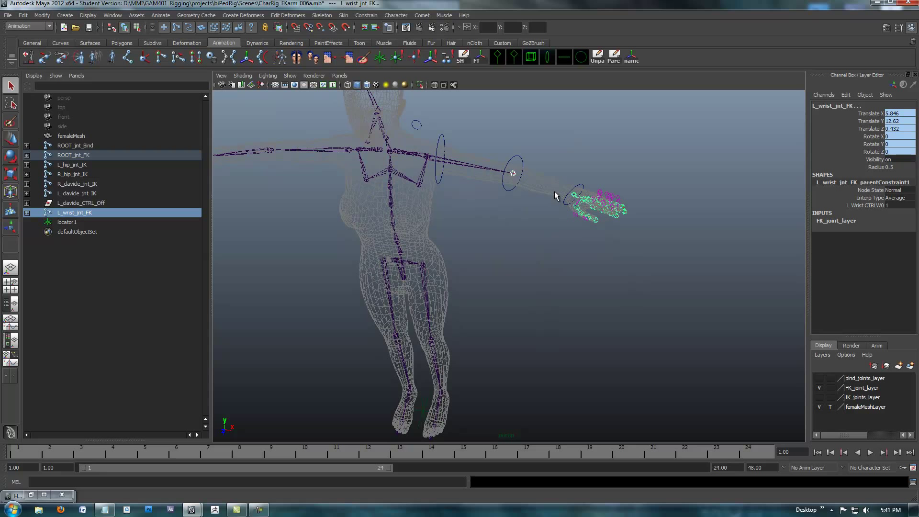
{"action": "left_click", "coordinate": [424, 410], "text": "shift"}
{"action": "key", "text": "space"}
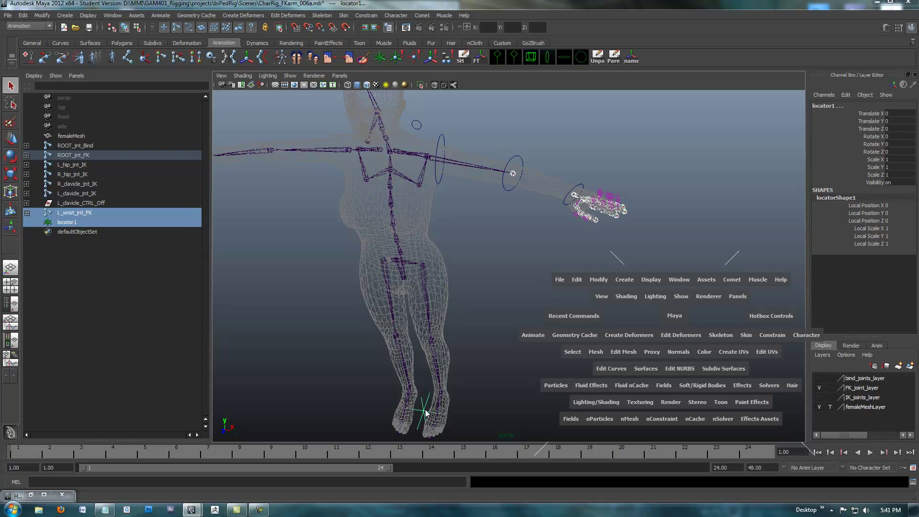
{"action": "left_click_drag", "start_coordinate": [768, 335], "coordinate": [775, 351]}
Examine the locator's placement along the left forearm between the elbow and wrist joints, and clear the selection
{"action": "middle_click_drag", "start_coordinate": [483, 220], "coordinate": [451, 249], "text": "alt"}
{"action": "right_click_drag", "start_coordinate": [451, 250], "coordinate": [612, 289], "text": "alt"}
{"action": "left_click_drag", "start_coordinate": [612, 289], "coordinate": [575, 239], "text": "alt"}
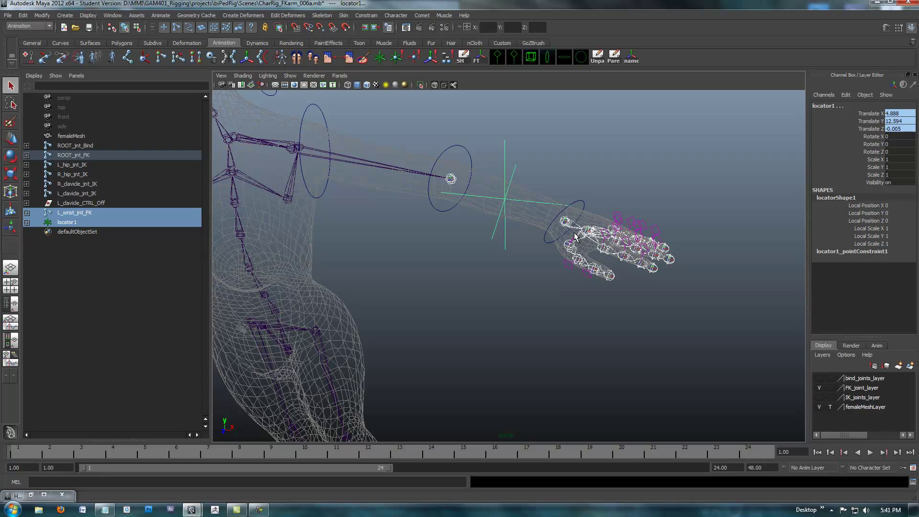
{"action": "left_click_drag", "start_coordinate": [481, 269], "coordinate": [513, 298], "text": "alt"}
{"action": "right_click_drag", "start_coordinate": [514, 298], "coordinate": [476, 245], "text": "alt"}
{"action": "middle_click_drag", "start_coordinate": [476, 246], "coordinate": [462, 266], "text": "alt"}
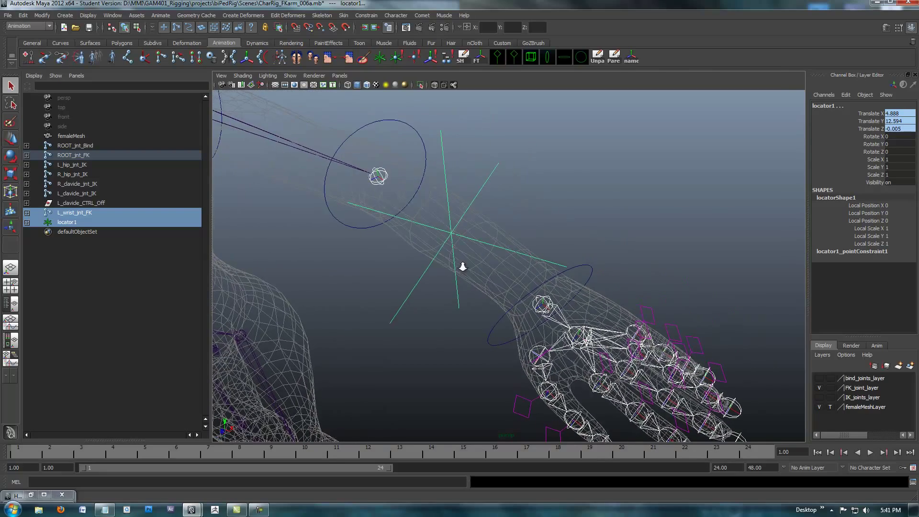
{"action": "left_click_drag", "start_coordinate": [364, 266], "coordinate": [374, 191], "text": "alt"}
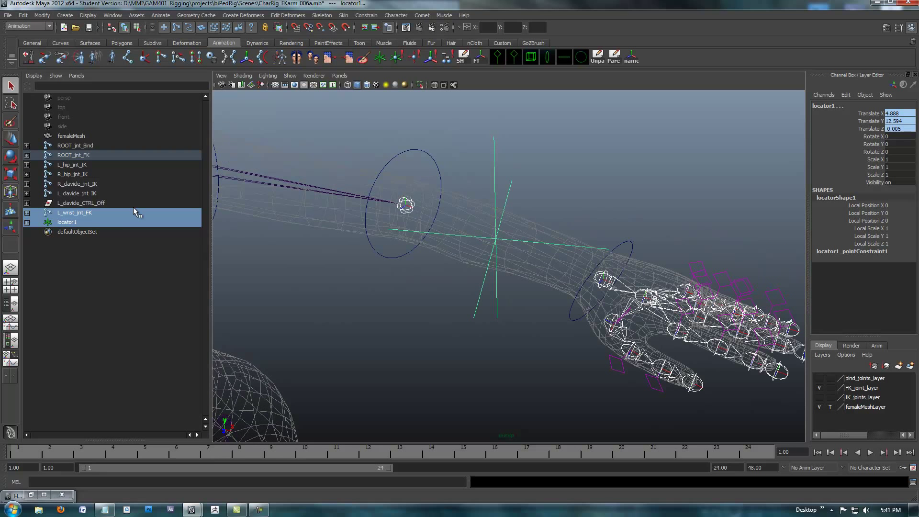
{"action": "left_click", "coordinate": [318, 294]}
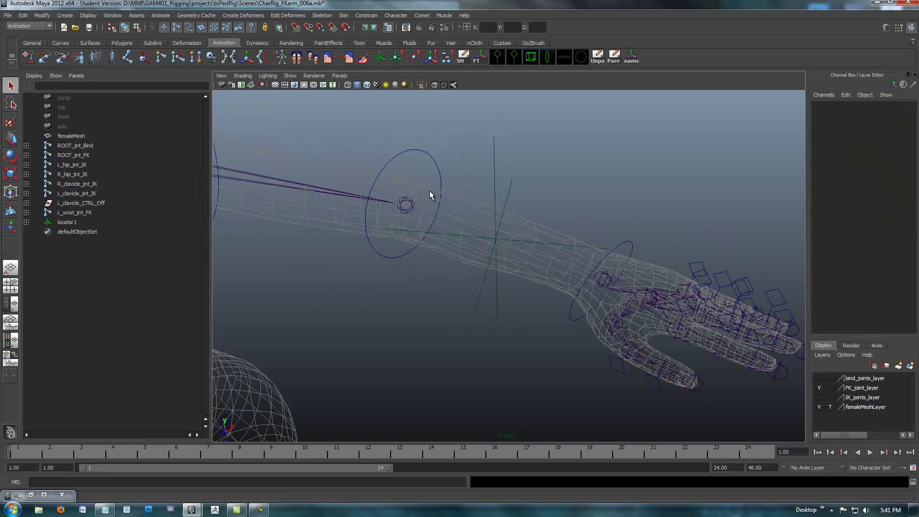
Activate the Joint Tool and review its settings, keeping Variable Bone Radius Settings enabled
{"action": "double_click", "coordinate": [128, 60]}
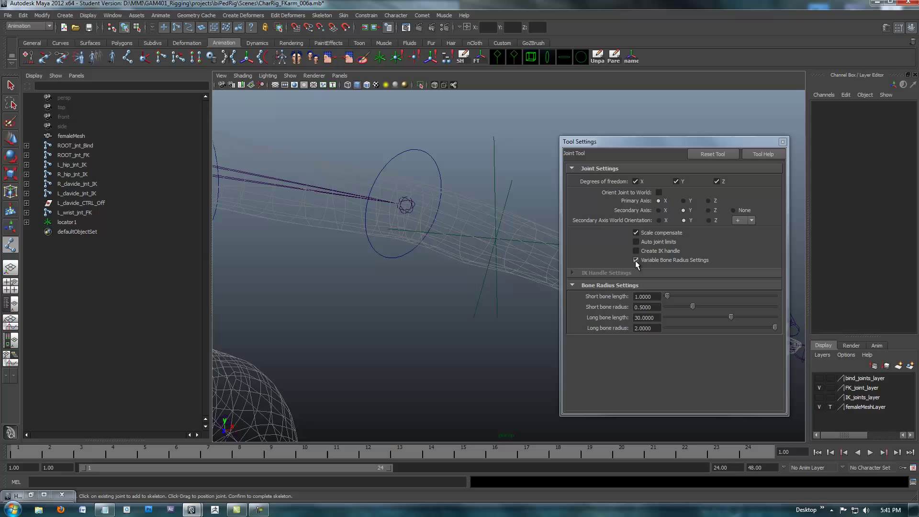
{"action": "left_click", "coordinate": [636, 260]}
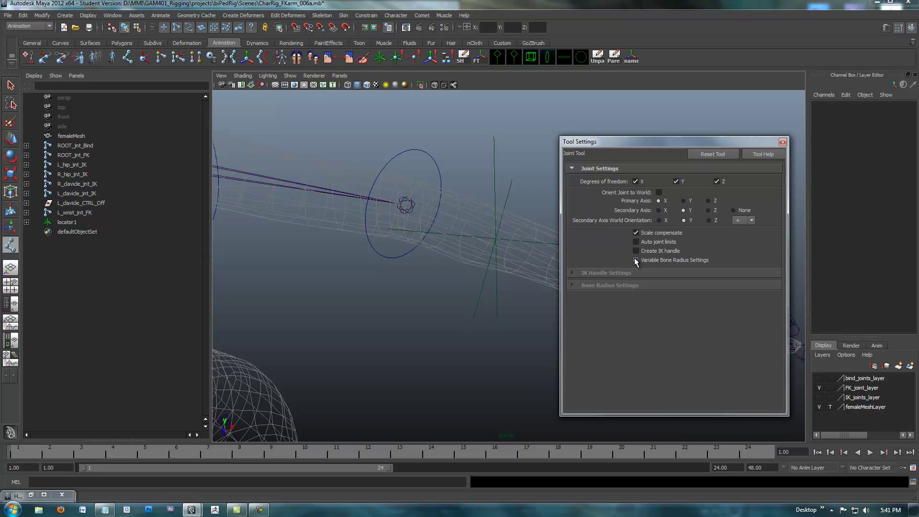
{"action": "left_click", "coordinate": [635, 259]}
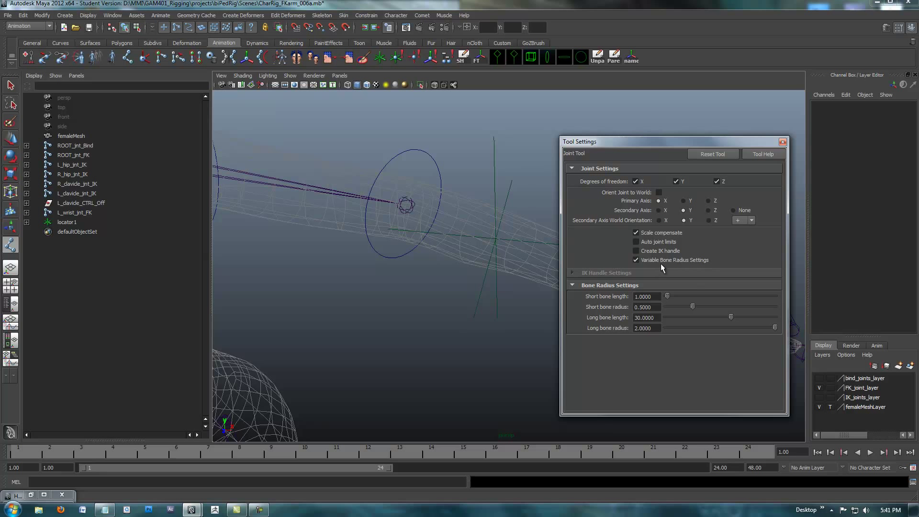
{"action": "left_click_drag", "start_coordinate": [689, 142], "coordinate": [675, 144]}
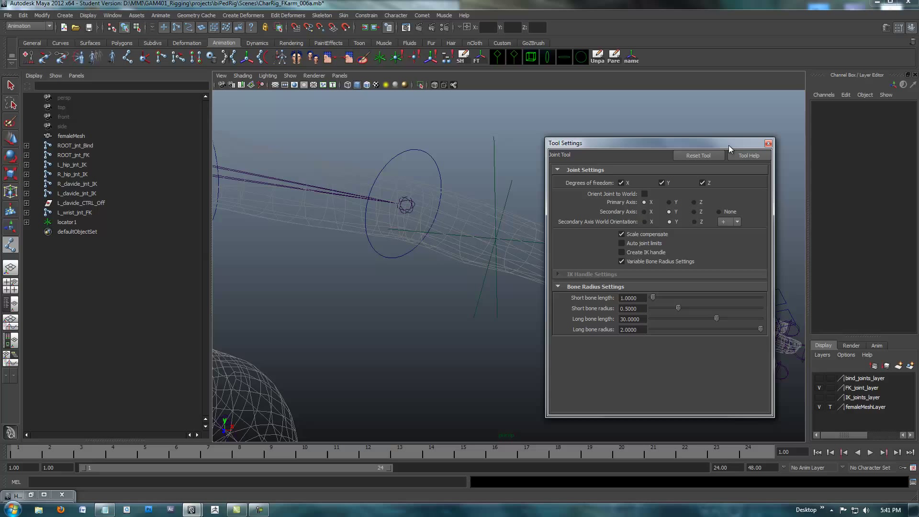
{"action": "left_click_drag", "start_coordinate": [728, 143], "coordinate": [618, 334]}
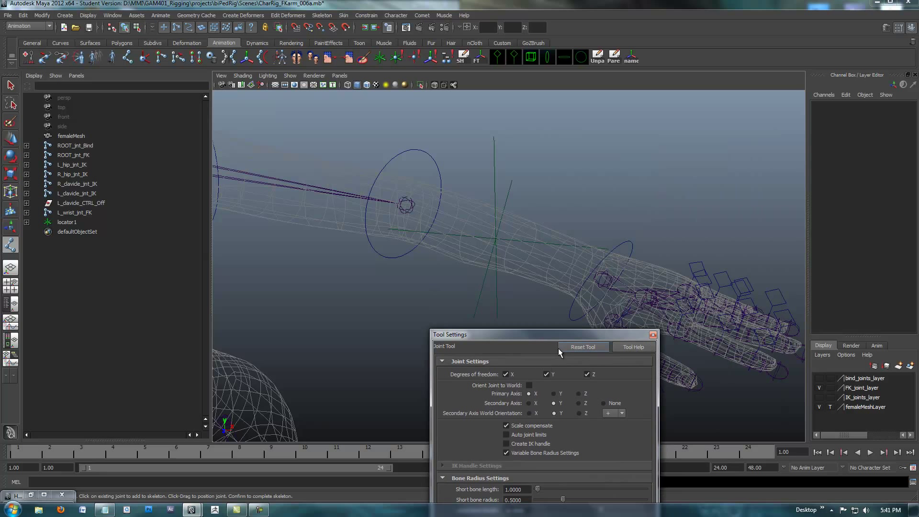
{"action": "left_click_drag", "start_coordinate": [556, 334], "coordinate": [614, 159]}
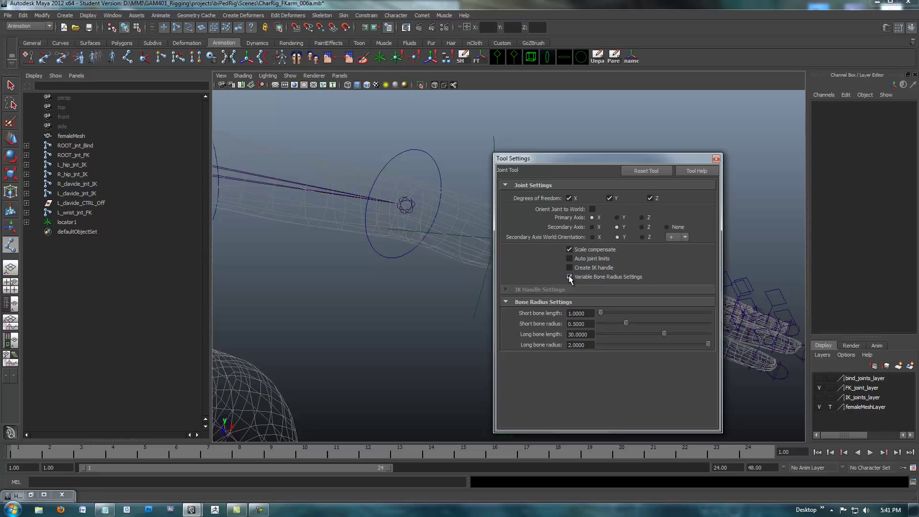
{"action": "left_click", "coordinate": [716, 158]}
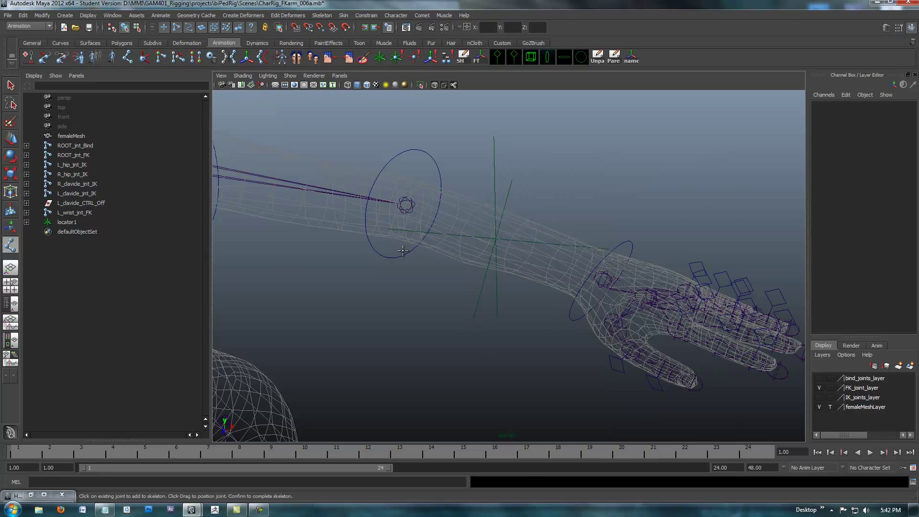
Draw a child joint from L_elbow_jnt_FK, point-snapped to the locator at mid-forearm, and complete the skeleton
{"action": "mouse_move", "coordinate": [403, 250]}
{"action": "left_mouse_down", "text": "alt"}
{"action": "mouse_move", "coordinate": [426, 252]}
{"action": "mouse_move", "coordinate": [410, 263]}
{"action": "left_mouse_up", "text": "alt"}
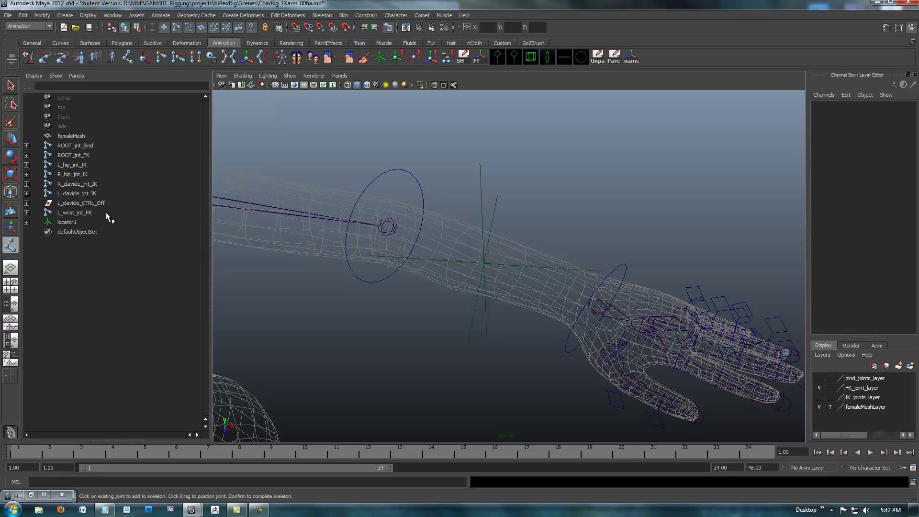
{"action": "left_click", "coordinate": [388, 225]}
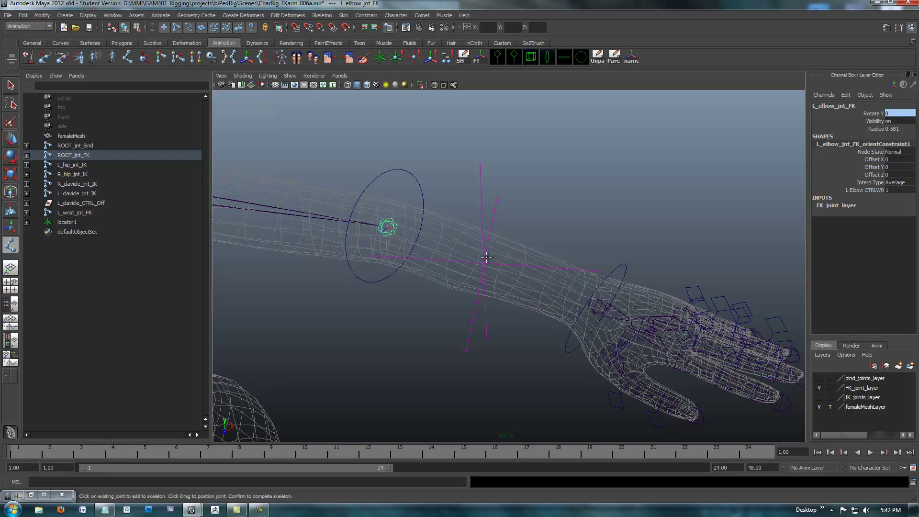
{"action": "key", "text": "v"}
{"action": "left_click", "coordinate": [483, 264]}
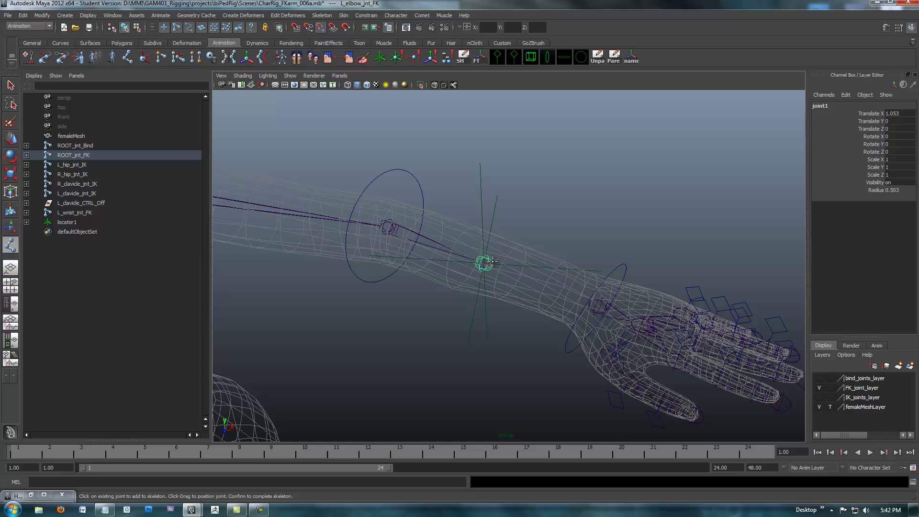
{"action": "left_click_drag", "start_coordinate": [429, 333], "coordinate": [457, 325], "text": "alt"}
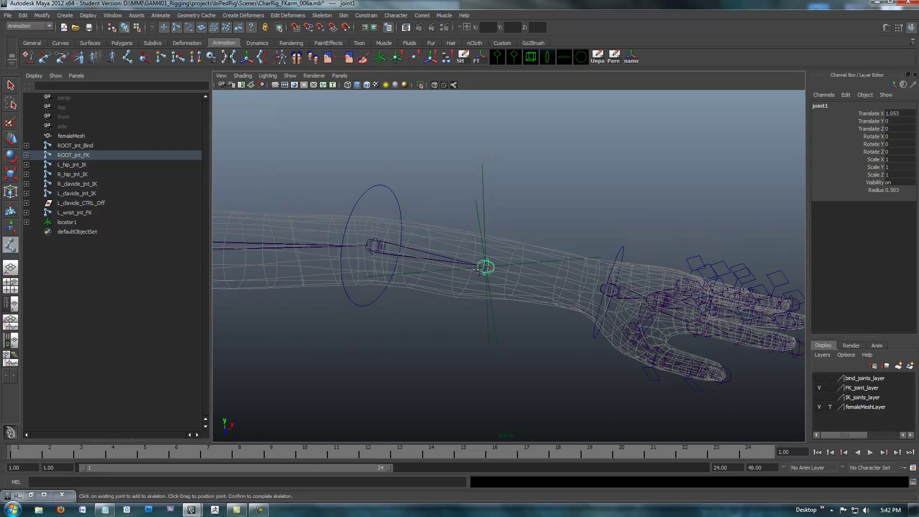
{"action": "left_click_drag", "start_coordinate": [535, 340], "coordinate": [518, 298], "text": "alt"}
{"action": "key", "text": "Return"}
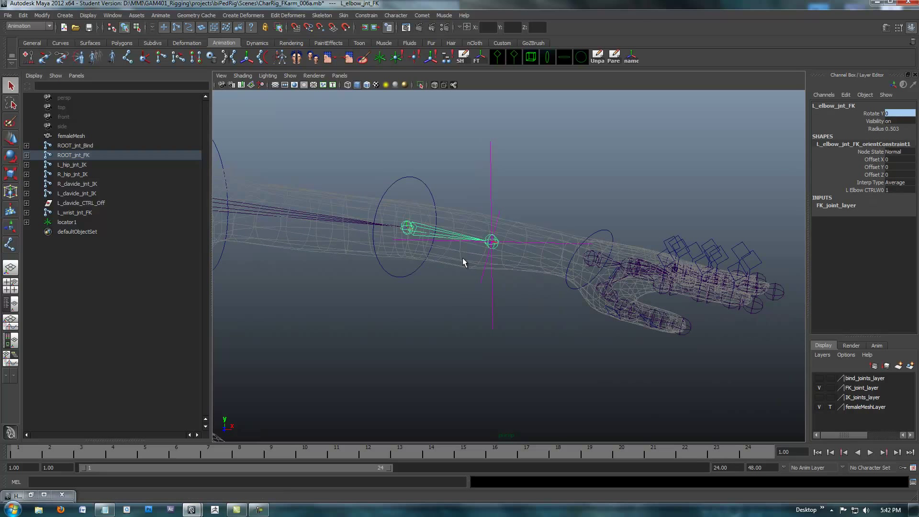
Rename the new mid-forearm joint as L_forearm_jnt_FK, reusing the elbow joint's name as the pattern
{"action": "left_click_drag", "start_coordinate": [414, 265], "coordinate": [438, 320], "text": "alt"}
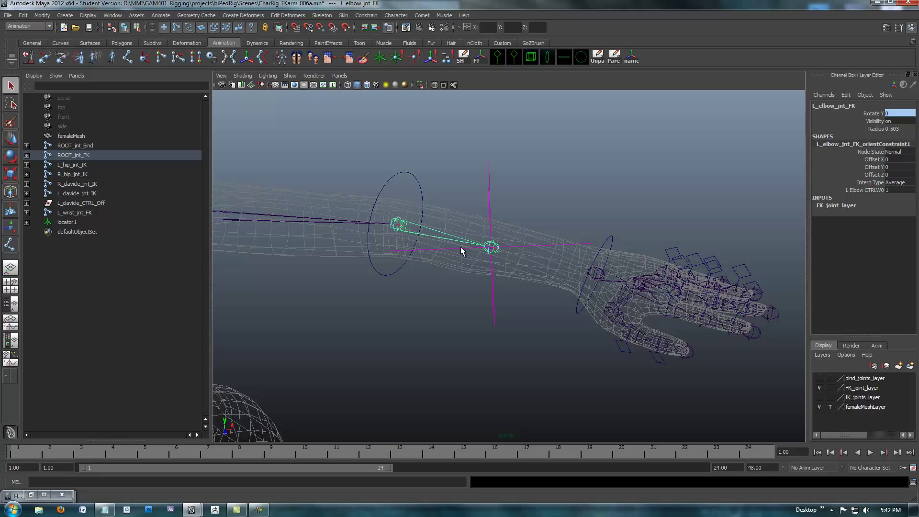
{"action": "double_click", "coordinate": [825, 105]}
{"action": "key", "text": "ctrl+c"}
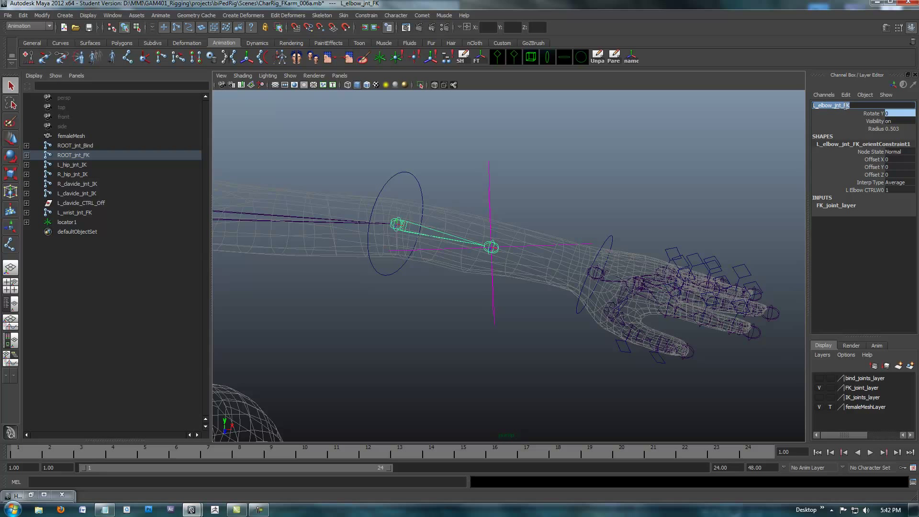
{"action": "left_click", "coordinate": [495, 251]}
{"action": "double_click", "coordinate": [825, 105]}
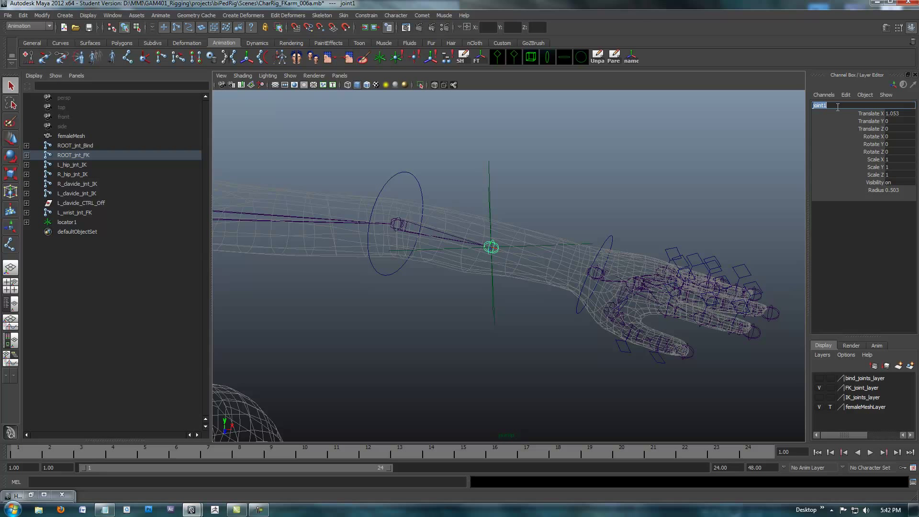
{"action": "key", "text": "ctrl+v"}
{"action": "type", "text": "forearm"}
{"action": "key", "text": "Return"}
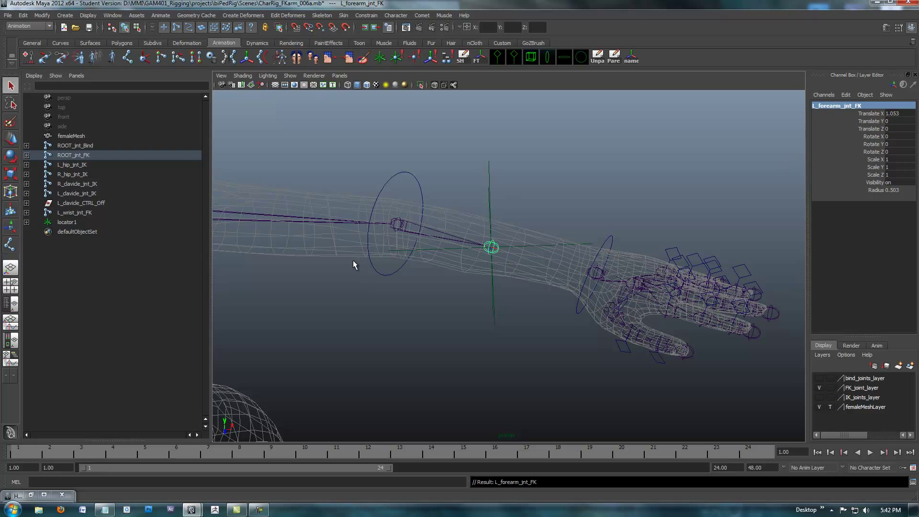
Delete the locator at the middle of the left forearm
{"action": "mouse_move", "coordinate": [421, 296]}
{"action": "left_mouse_down", "text": "alt"}
{"action": "mouse_move", "coordinate": [437, 297]}
{"action": "mouse_move", "coordinate": [418, 299]}
{"action": "left_mouse_up", "text": "alt"}
{"action": "right_click_drag", "start_coordinate": [419, 300], "coordinate": [466, 294], "text": "alt"}
{"action": "middle_click_drag", "start_coordinate": [466, 295], "coordinate": [450, 307], "text": "alt"}
{"action": "left_click", "coordinate": [472, 206]}
{"action": "left_click_drag", "start_coordinate": [485, 218], "coordinate": [375, 251], "text": "alt"}
{"action": "key", "text": "Delete"}
Select L_elbow_jnt_FK and examine its child joints in the joint hierarchy graph
{"action": "left_click", "coordinate": [371, 241]}
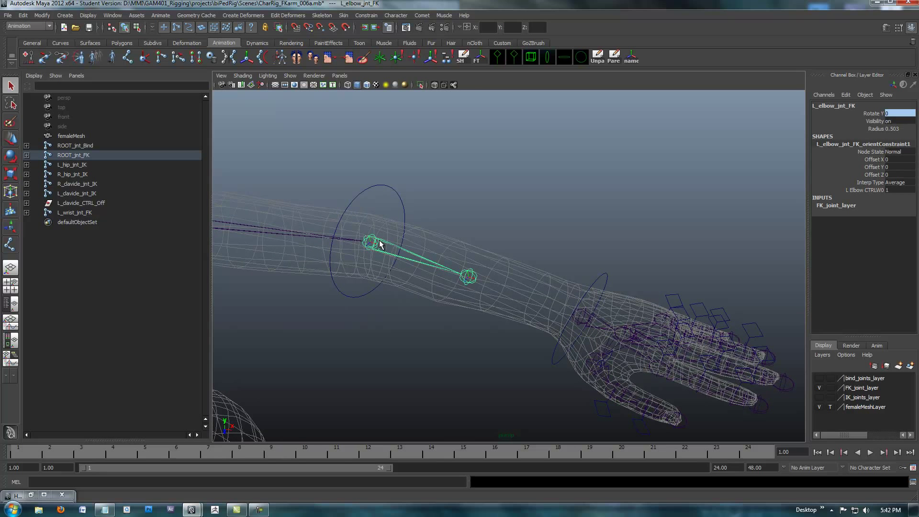
{"action": "middle_click_drag", "start_coordinate": [470, 252], "coordinate": [478, 233], "text": "alt"}
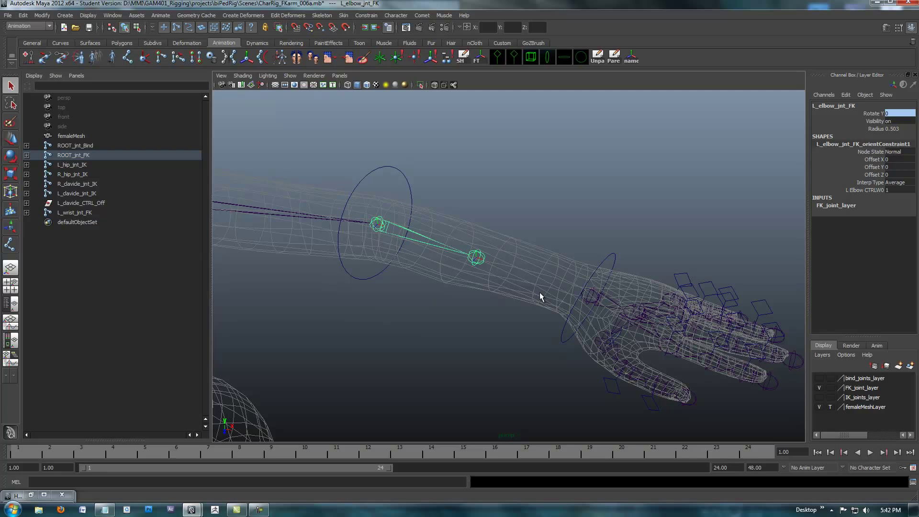
{"action": "left_click_drag", "start_coordinate": [539, 292], "coordinate": [483, 240], "text": "alt"}
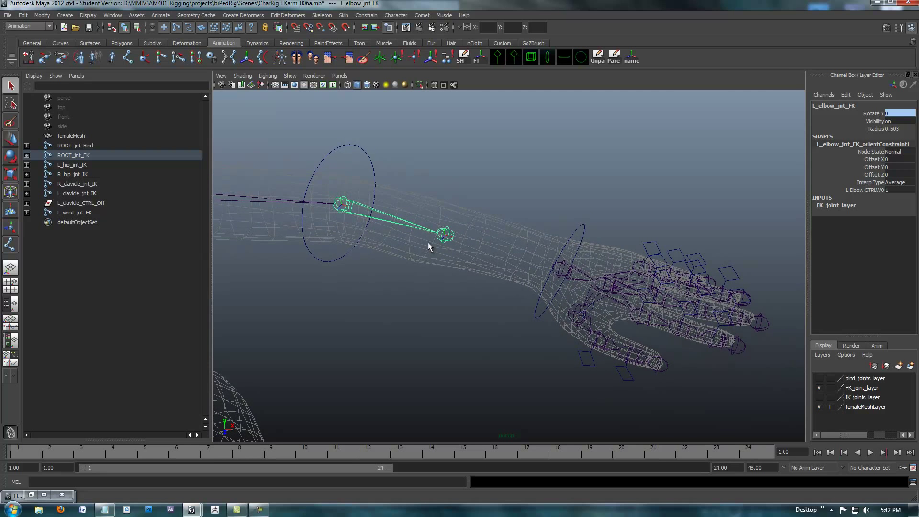
{"action": "left_click_drag", "start_coordinate": [401, 238], "coordinate": [303, 296], "text": "alt"}
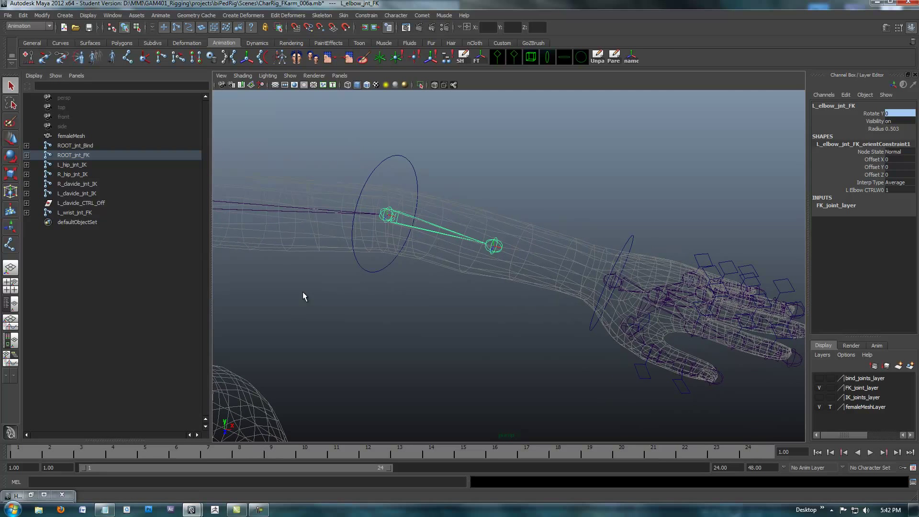
{"action": "left_click", "coordinate": [30, 494]}
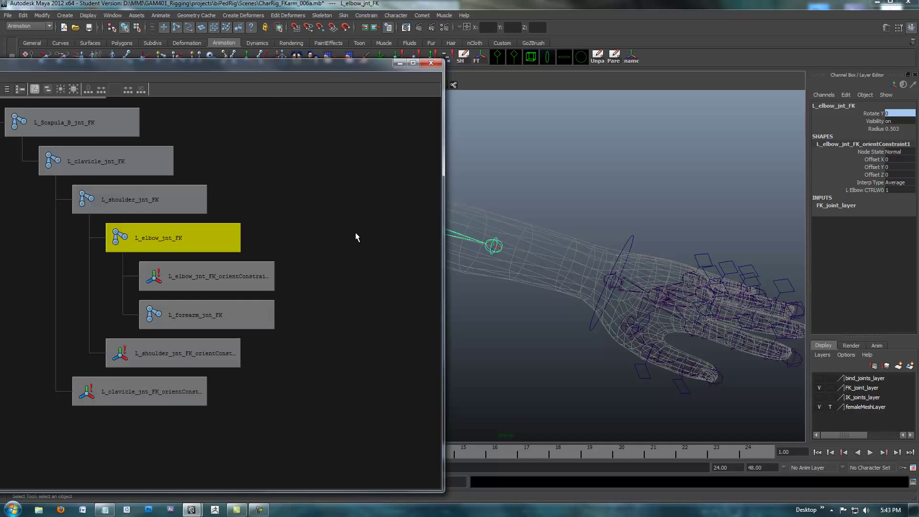
{"action": "middle_click_drag", "start_coordinate": [354, 238], "coordinate": [298, 235], "text": "alt"}
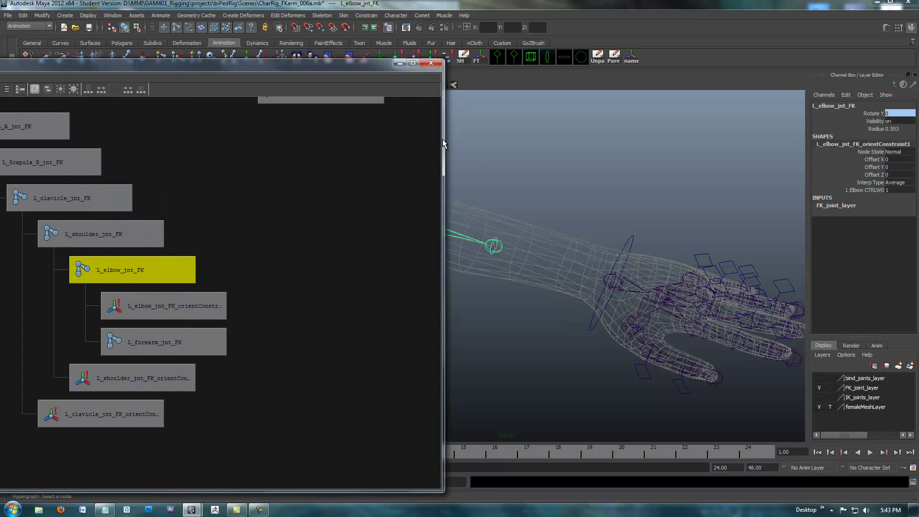
{"action": "left_click", "coordinate": [397, 64]}
Parent L_wrist_jnt_FK to L_forearm_jnt_FK and frame it in the joint hierarchy graph
{"action": "left_click_drag", "start_coordinate": [498, 199], "coordinate": [465, 202], "text": "alt"}
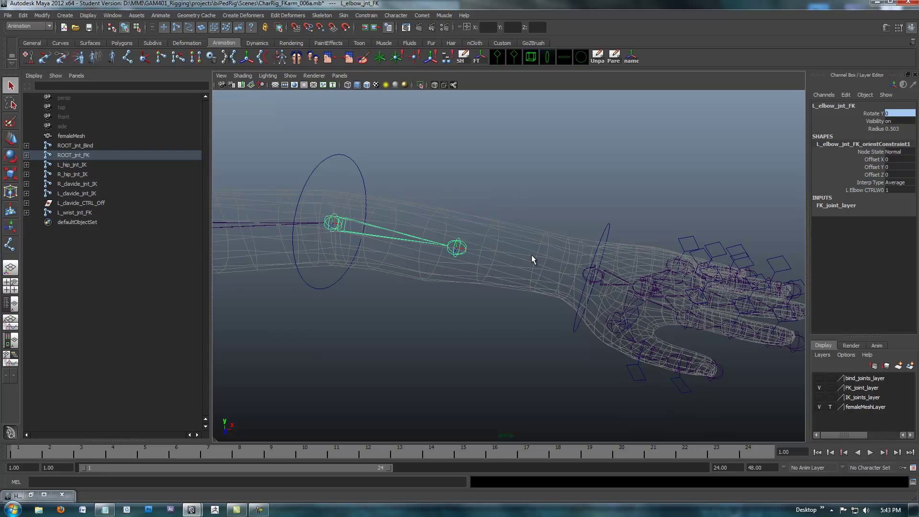
{"action": "left_click_drag", "start_coordinate": [531, 255], "coordinate": [471, 246], "text": "alt"}
{"action": "left_click", "coordinate": [458, 249]}
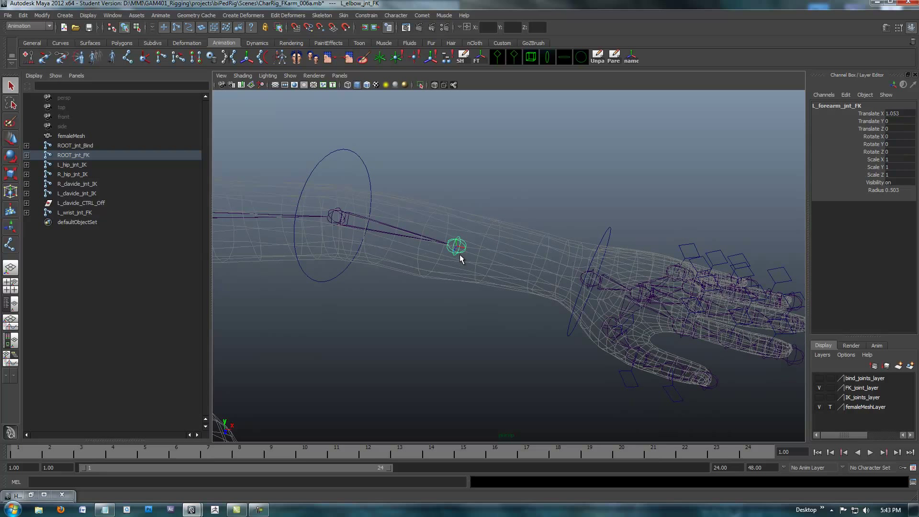
{"action": "left_click", "coordinate": [582, 275]}
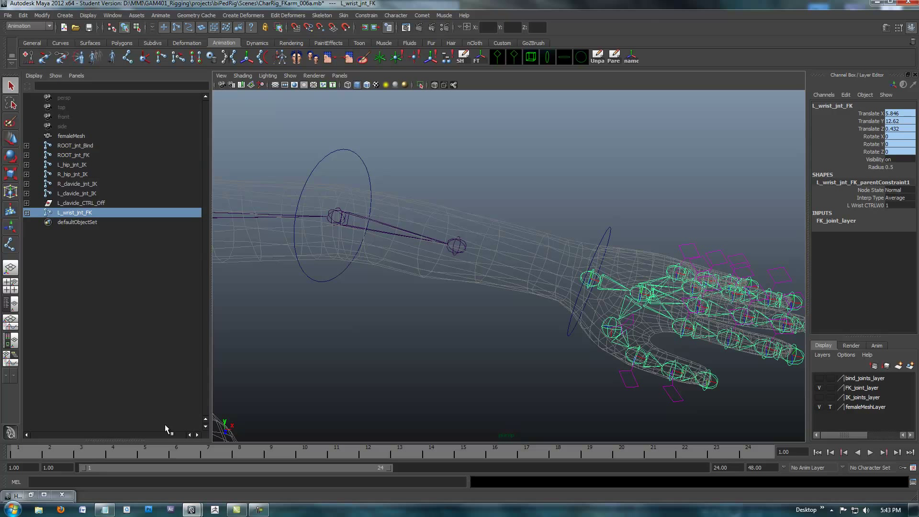
{"action": "left_click", "coordinate": [31, 494]}
{"action": "middle_click_drag", "start_coordinate": [138, 302], "coordinate": [251, 299], "text": "alt"}
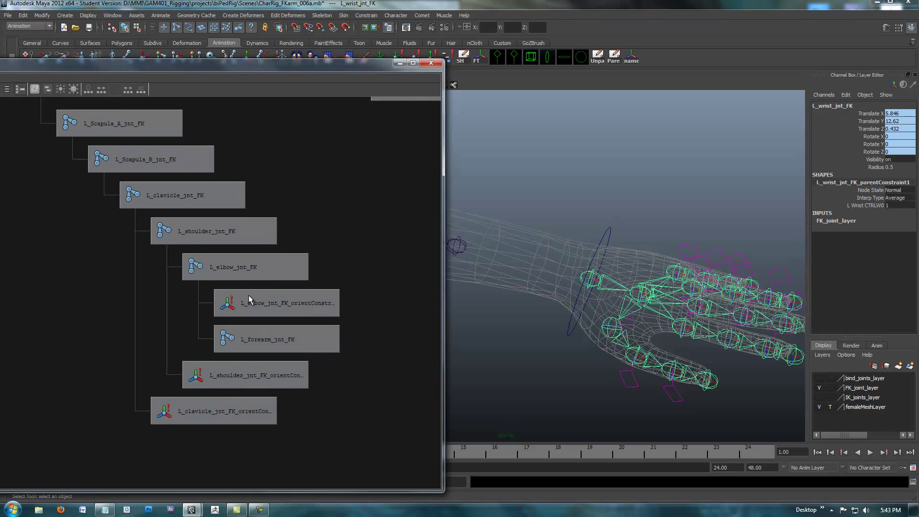
{"action": "left_click_drag", "start_coordinate": [383, 67], "coordinate": [283, 40]}
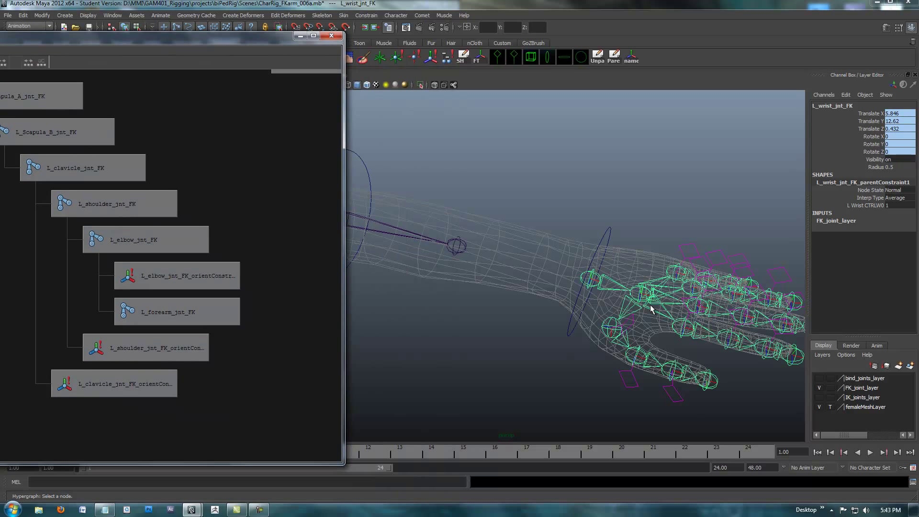
{"action": "left_click", "coordinate": [457, 248]}
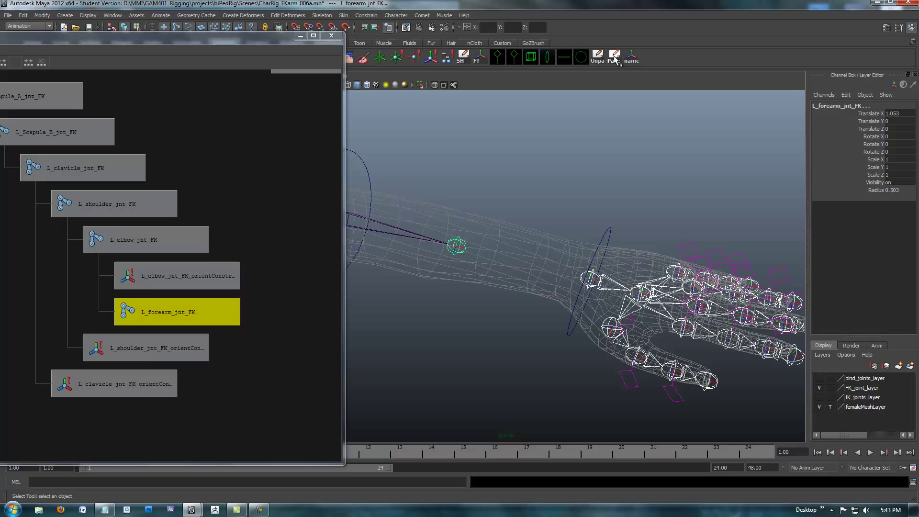
{"action": "key", "text": "Down"}
{"action": "key", "text": "f"}
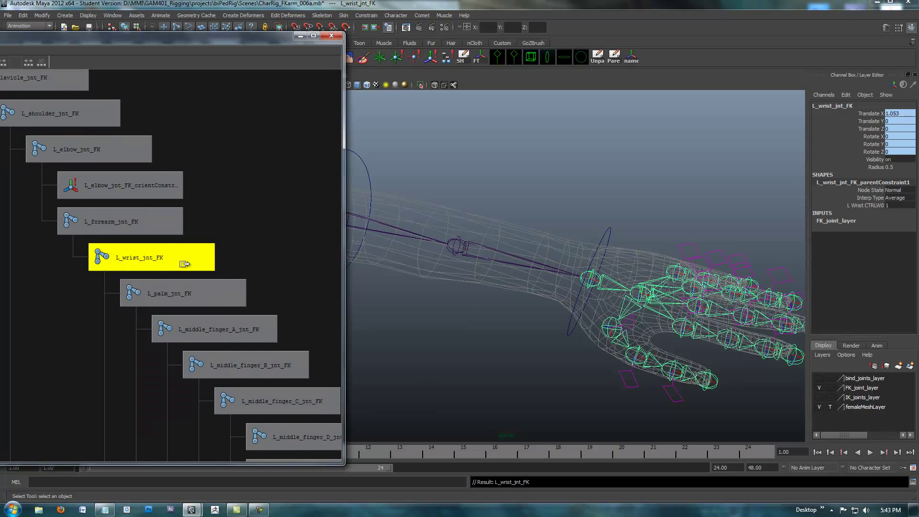
Examine the elbow, forearm and wrist joint order in the hierarchy graph and along the left arm in the viewport
{"action": "middle_click_drag", "start_coordinate": [260, 190], "coordinate": [239, 167], "text": "alt"}
{"action": "right_click_drag", "start_coordinate": [239, 167], "coordinate": [173, 166], "text": "alt"}
{"action": "middle_click_drag", "start_coordinate": [173, 166], "coordinate": [189, 192], "text": "alt"}
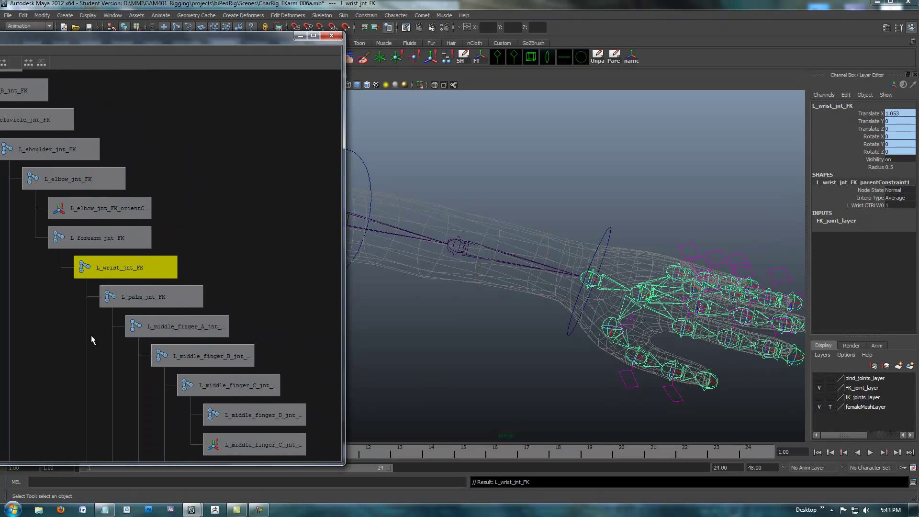
{"action": "right_click_drag", "start_coordinate": [569, 329], "coordinate": [487, 285], "text": "alt"}
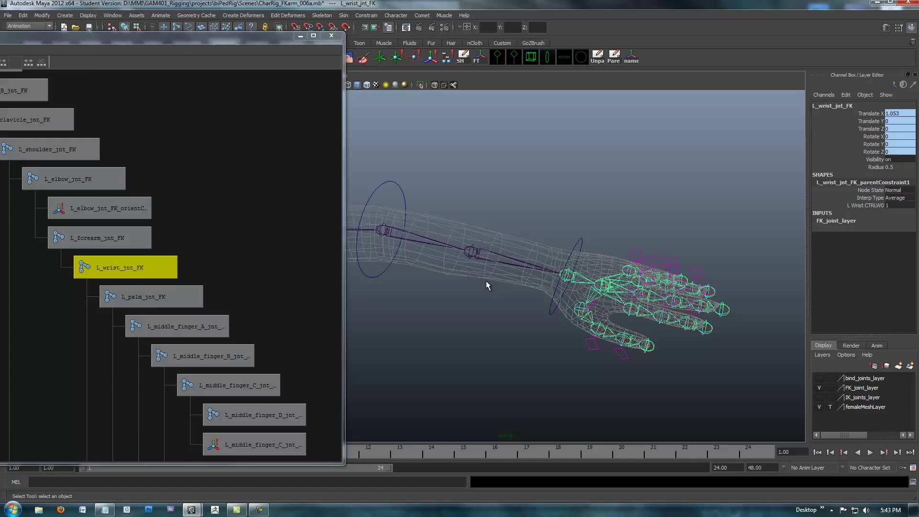
{"action": "left_click", "coordinate": [300, 36]}
{"action": "left_click_drag", "start_coordinate": [460, 297], "coordinate": [505, 205], "text": "alt"}
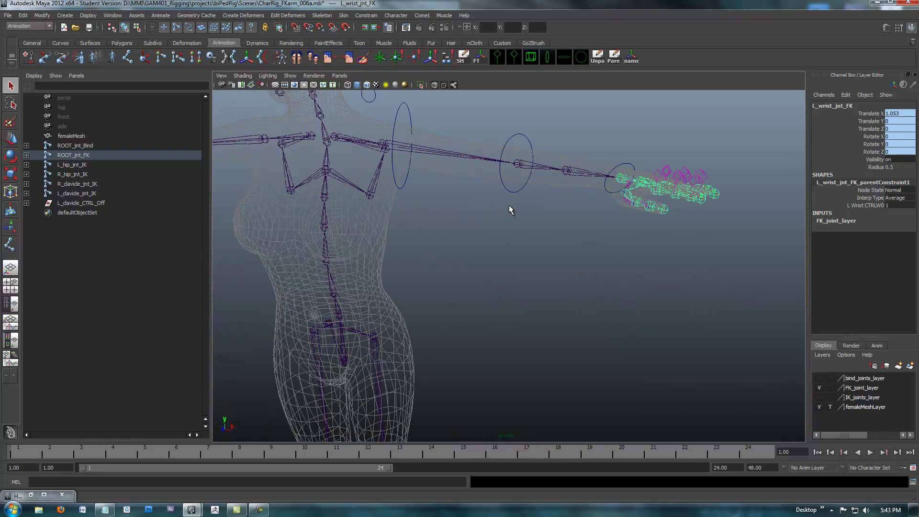
{"action": "mouse_move", "coordinate": [537, 256]}
{"action": "left_mouse_down", "text": "alt"}
{"action": "mouse_move", "coordinate": [576, 304]}
{"action": "mouse_move", "coordinate": [559, 319]}
{"action": "mouse_move", "coordinate": [502, 308]}
{"action": "mouse_move", "coordinate": [536, 285]}
{"action": "mouse_move", "coordinate": [524, 244]}
{"action": "mouse_move", "coordinate": [546, 199]}
{"action": "mouse_move", "coordinate": [544, 324]}
{"action": "mouse_move", "coordinate": [511, 327]}
{"action": "mouse_move", "coordinate": [567, 308]}
{"action": "mouse_move", "coordinate": [449, 285]}
{"action": "mouse_move", "coordinate": [513, 306]}
{"action": "mouse_move", "coordinate": [506, 287]}
{"action": "mouse_move", "coordinate": [548, 259]}
{"action": "left_mouse_up", "text": "alt"}
{"action": "left_click", "coordinate": [259, 509]}
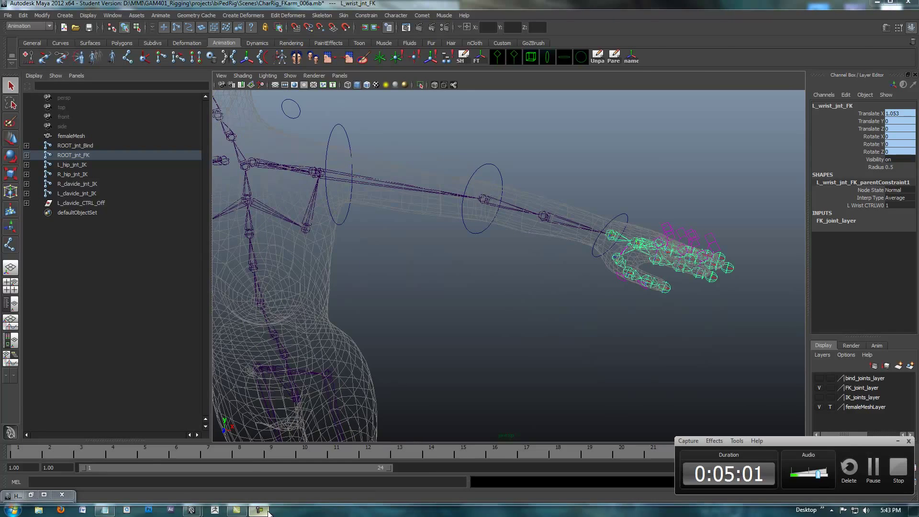
{"action": "left_click", "coordinate": [897, 441]}
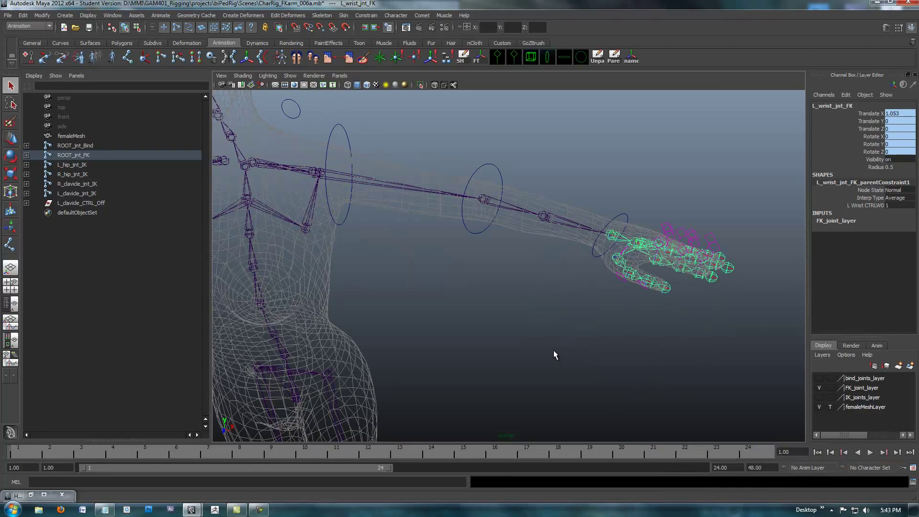
{"action": "left_click_drag", "start_coordinate": [554, 352], "coordinate": [435, 308], "text": "alt"}
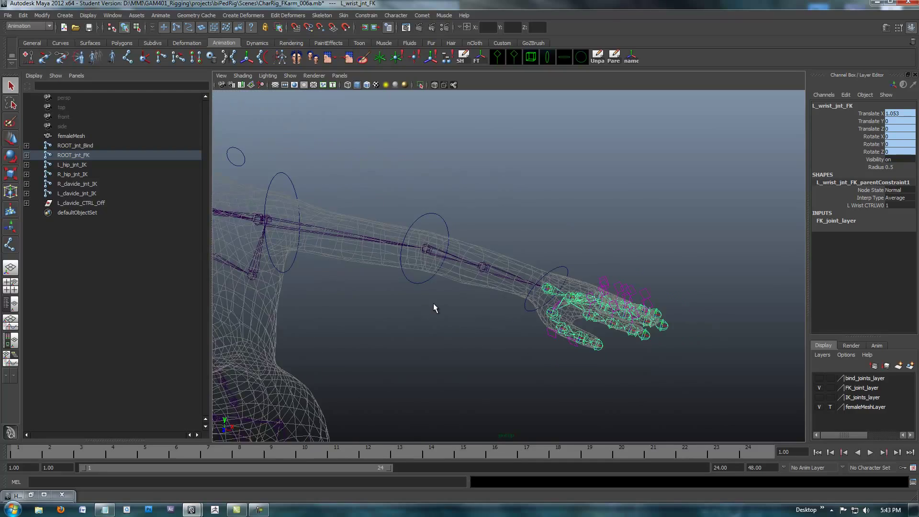
Test-rotate L_wrist_CTRL about X by about 7.5 degrees to check the left forearm's response, and undo the rotation
{"action": "middle_click_drag", "start_coordinate": [435, 308], "coordinate": [468, 267], "text": "alt"}
{"action": "right_click_drag", "start_coordinate": [468, 267], "coordinate": [554, 297], "text": "alt"}
{"action": "middle_click_drag", "start_coordinate": [555, 297], "coordinate": [501, 309], "text": "alt"}
{"action": "left_click_drag", "start_coordinate": [501, 309], "coordinate": [480, 309], "text": "alt"}
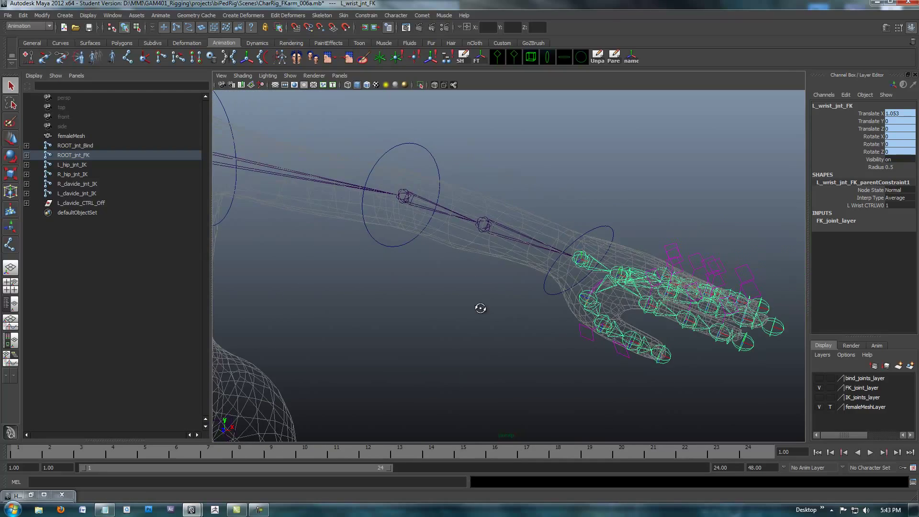
{"action": "left_click_drag", "start_coordinate": [428, 349], "coordinate": [389, 318], "text": "alt"}
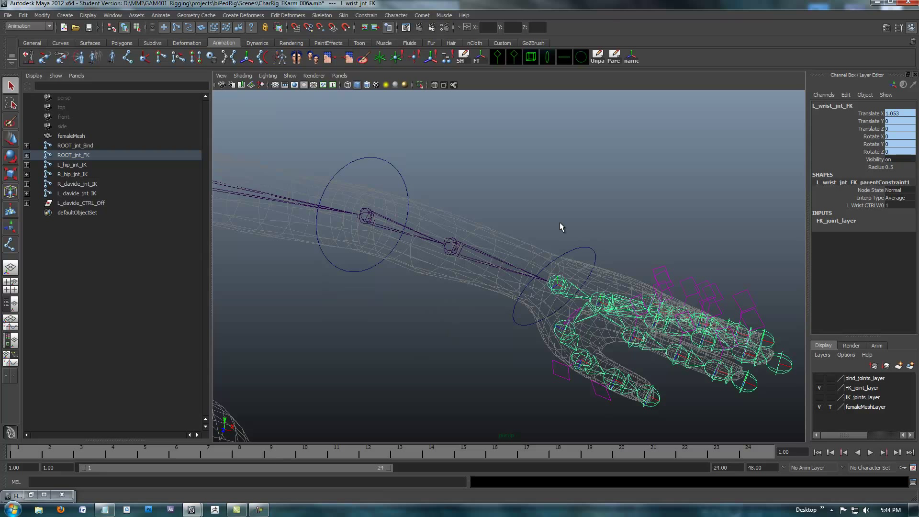
{"action": "left_click", "coordinate": [592, 259]}
{"action": "left_click_drag", "start_coordinate": [441, 310], "coordinate": [392, 300], "text": "alt"}
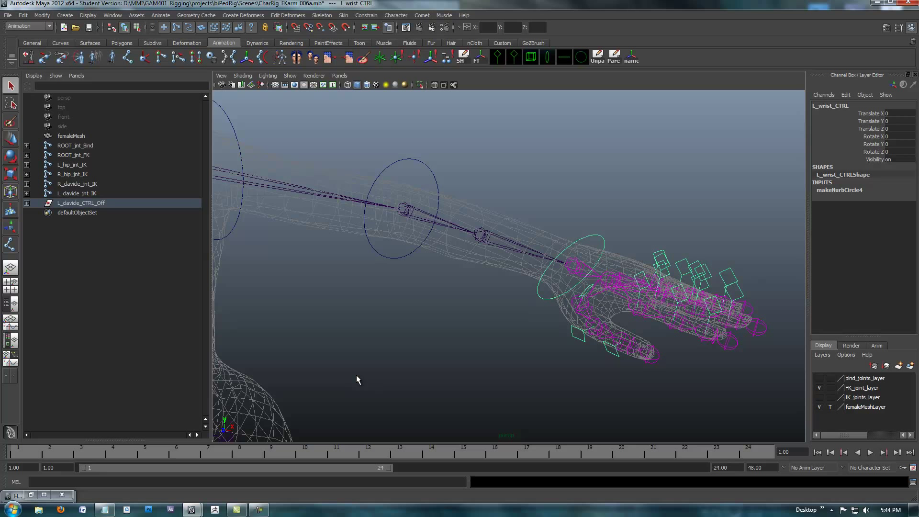
{"action": "middle_click_drag", "start_coordinate": [470, 273], "coordinate": [448, 279], "text": "alt"}
{"action": "right_click_drag", "start_coordinate": [447, 278], "coordinate": [475, 295], "text": "alt"}
{"action": "middle_click_drag", "start_coordinate": [475, 295], "coordinate": [482, 300], "text": "alt"}
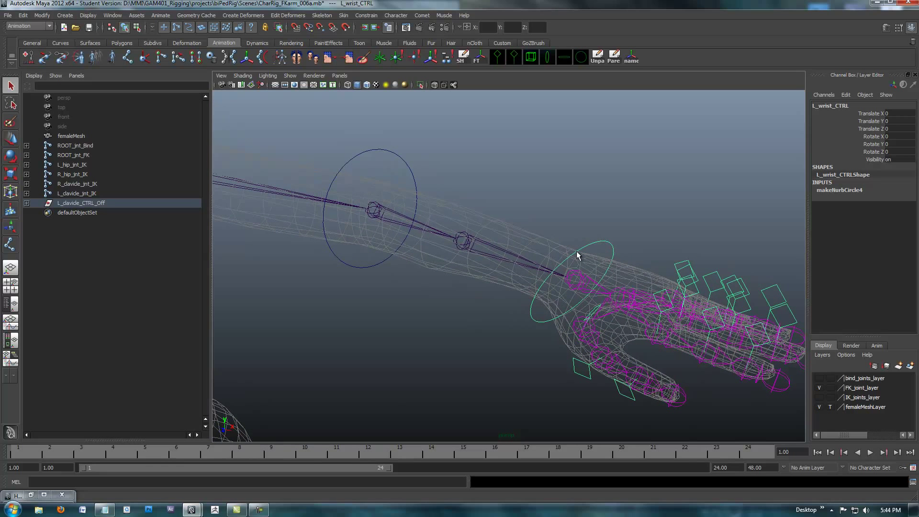
{"action": "key", "text": "e"}
{"action": "mouse_move", "coordinate": [570, 248]}
{"action": "left_mouse_down"}
{"action": "mouse_move", "coordinate": [547, 315]}
{"action": "mouse_move", "coordinate": [565, 254]}
{"action": "left_mouse_up"}
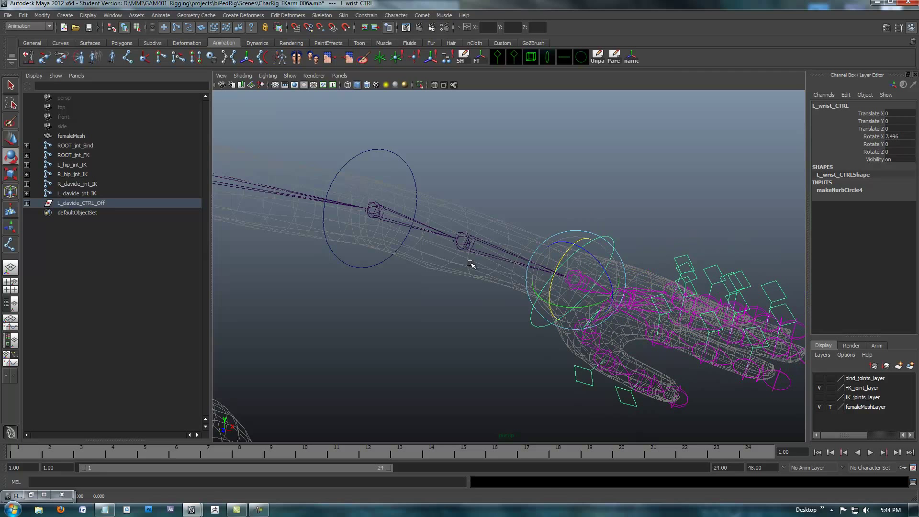
{"action": "key", "text": "ctrl+z"}
Select L_elbow_jnt_FK on the left arm and inspect its joint chain through the forearm to the hand
{"action": "middle_click_drag", "start_coordinate": [435, 287], "coordinate": [465, 303], "text": "alt"}
{"action": "right_click_drag", "start_coordinate": [464, 303], "coordinate": [514, 305], "text": "alt"}
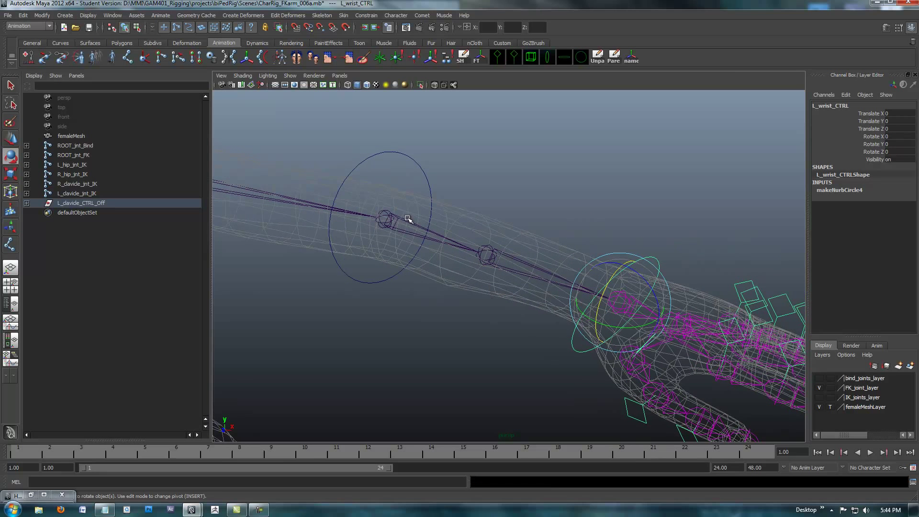
{"action": "left_click", "coordinate": [452, 241]}
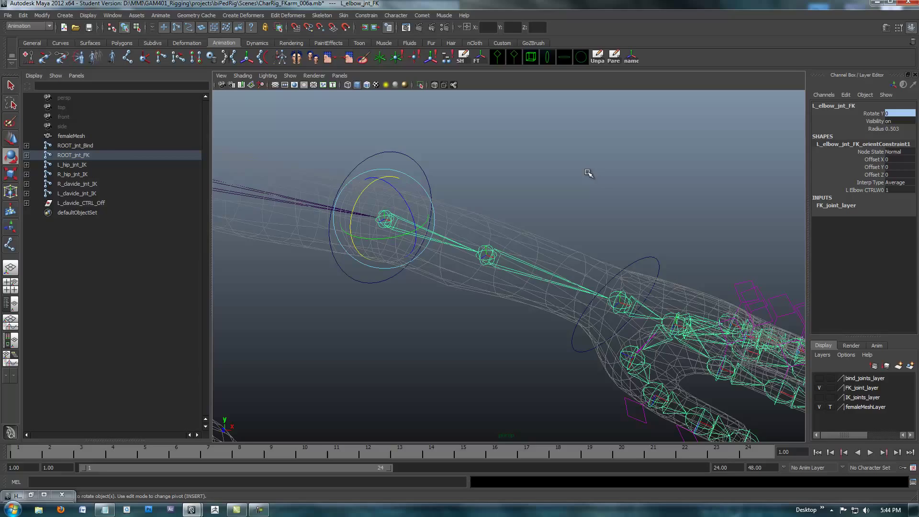
{"action": "right_click_drag", "start_coordinate": [517, 224], "coordinate": [463, 220], "text": "alt"}
{"action": "right_click_drag", "start_coordinate": [425, 271], "coordinate": [466, 257], "text": "alt"}
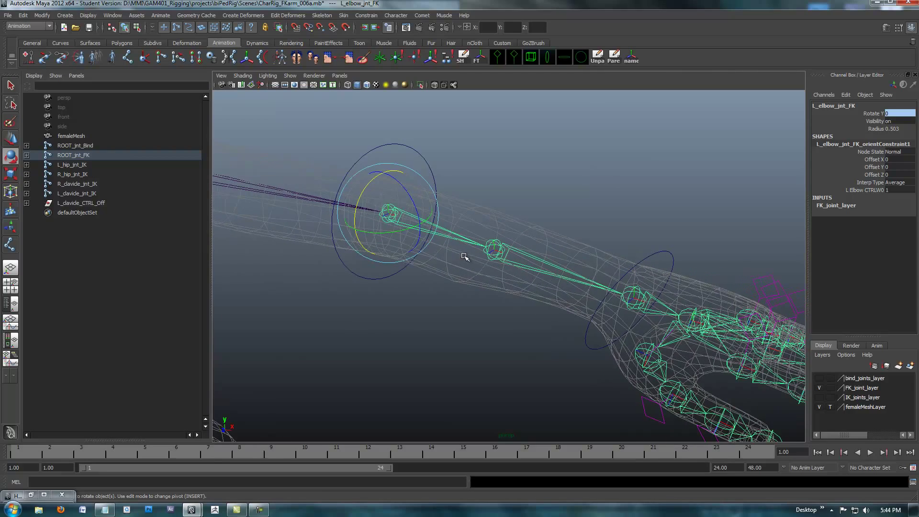
{"action": "left_click_drag", "start_coordinate": [495, 271], "coordinate": [462, 252], "text": "alt"}
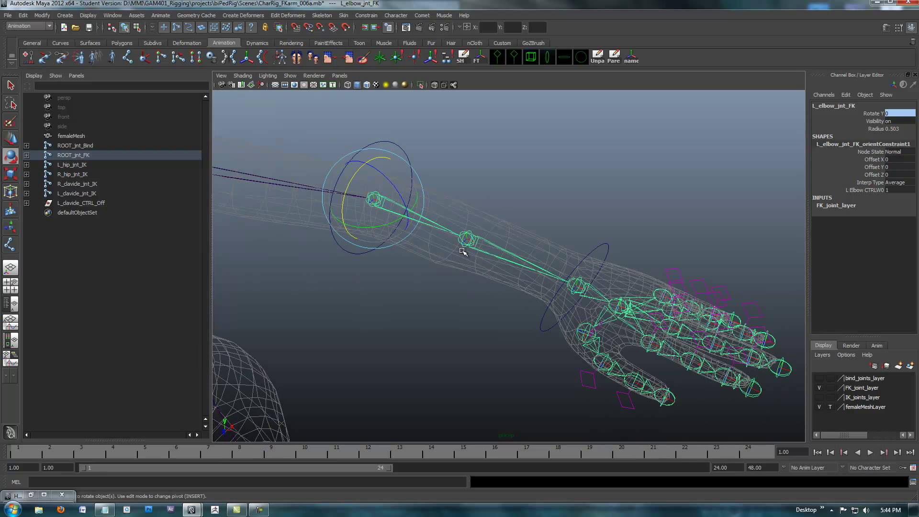
{"action": "left_click_drag", "start_coordinate": [441, 289], "coordinate": [435, 230], "text": "alt"}
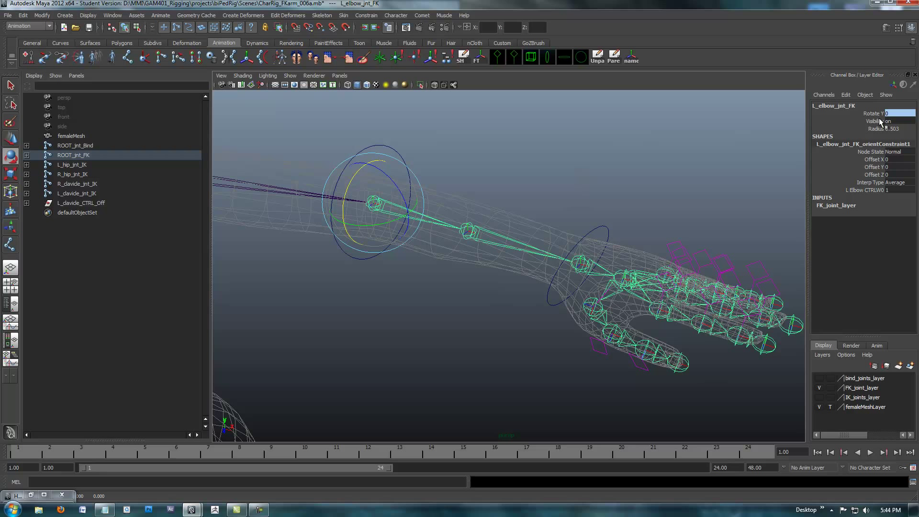
Unlock Rotate X and Rotate Z of L_elbow_jnt_FK through Channel Control
{"action": "left_click", "coordinate": [822, 94]}
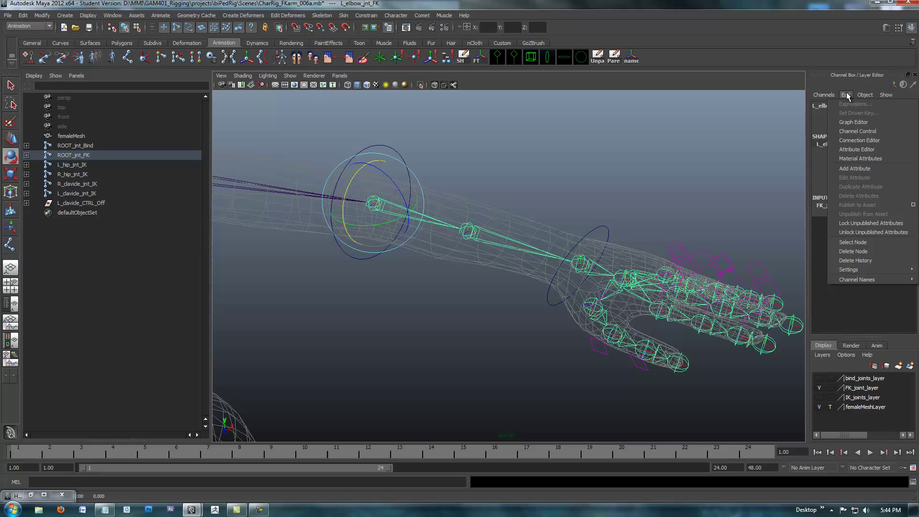
{"action": "left_click", "coordinate": [851, 132]}
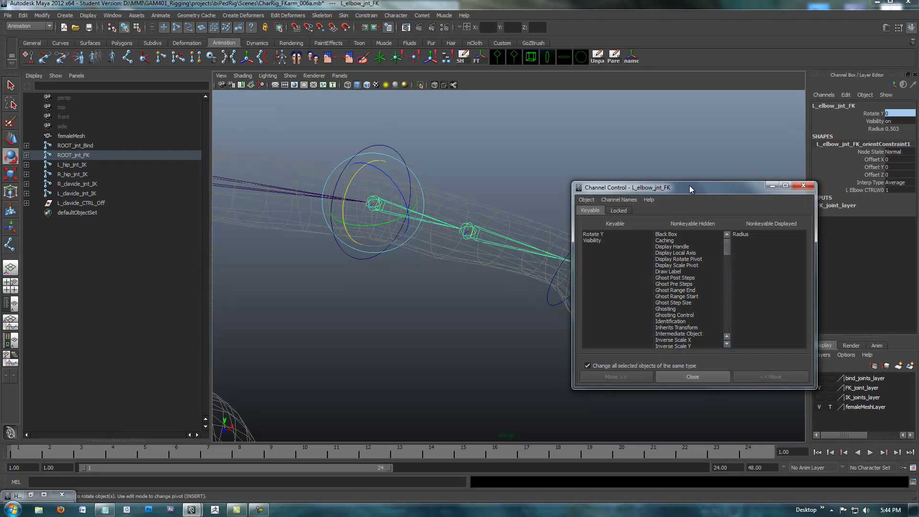
{"action": "left_click_drag", "start_coordinate": [689, 188], "coordinate": [670, 124]}
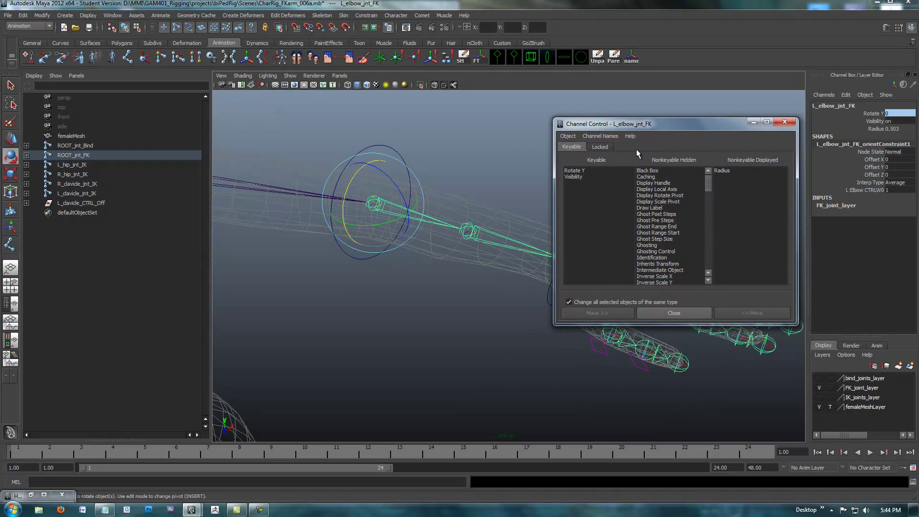
{"action": "left_click", "coordinate": [604, 147]}
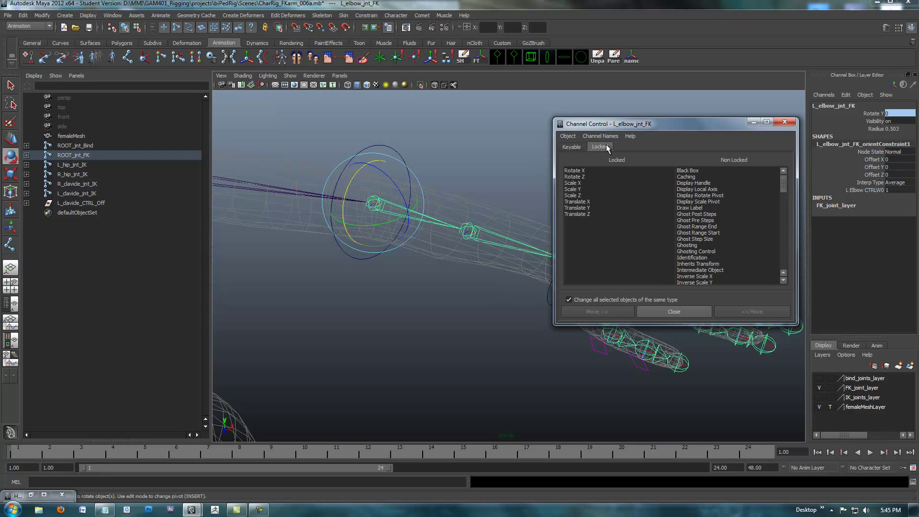
{"action": "left_click", "coordinate": [575, 176]}
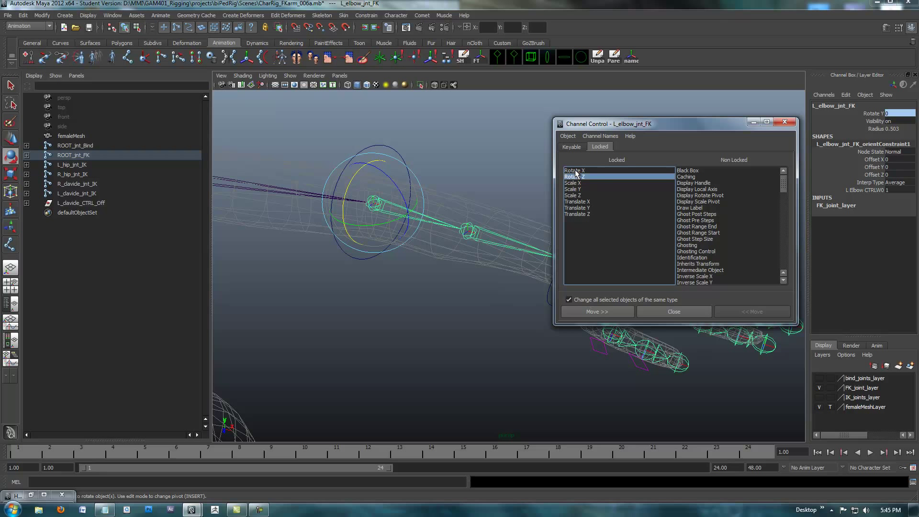
{"action": "left_click", "coordinate": [574, 171], "text": "ctrl"}
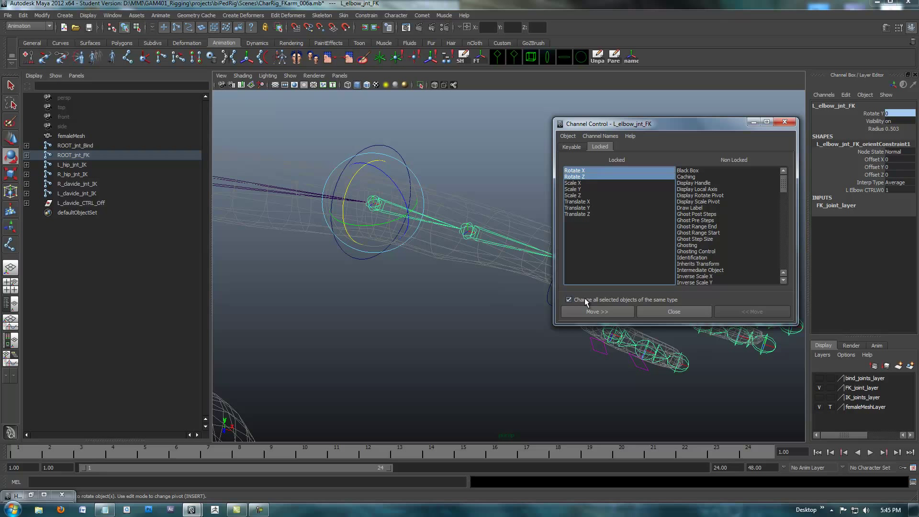
{"action": "left_click", "coordinate": [596, 311]}
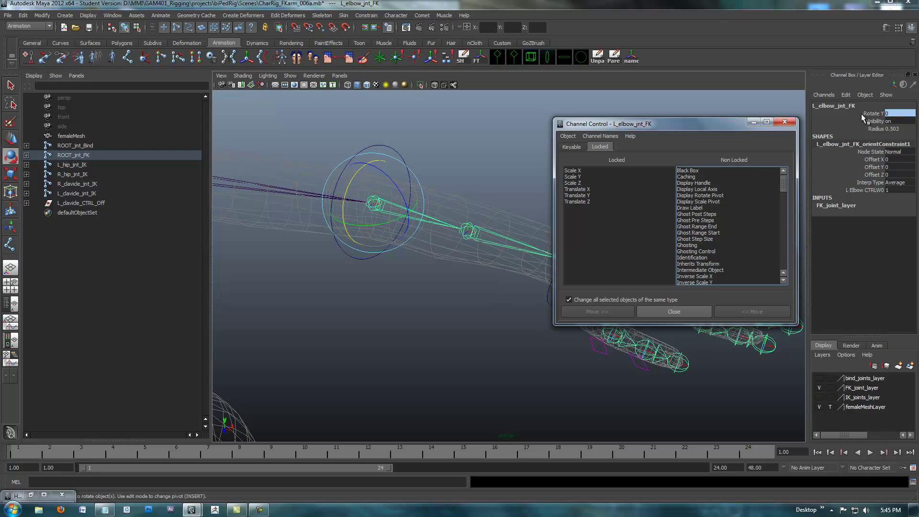
Make the hidden Rotate X and Rotate Z channels of L_elbow_jnt_FK keyable, and close Channel Control
{"action": "left_click", "coordinate": [573, 147]}
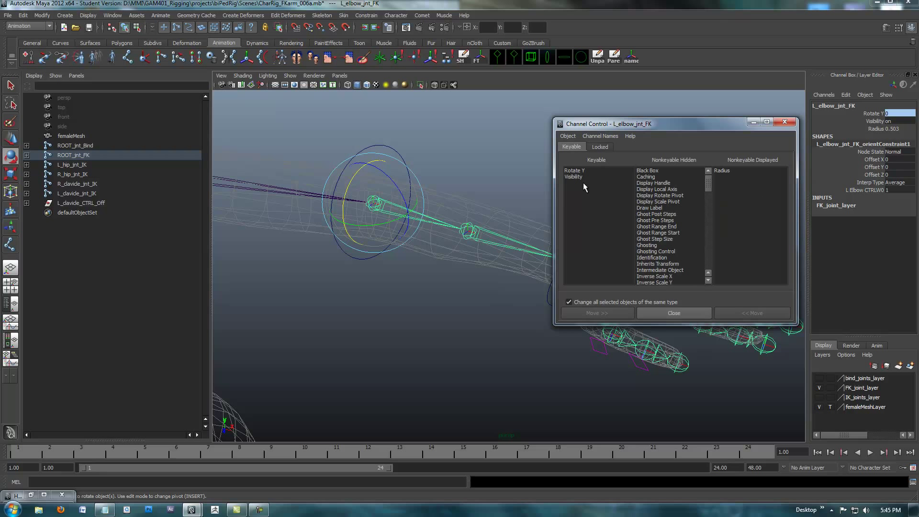
{"action": "left_click_drag", "start_coordinate": [709, 186], "coordinate": [711, 230]}
{"action": "left_click", "coordinate": [654, 227]}
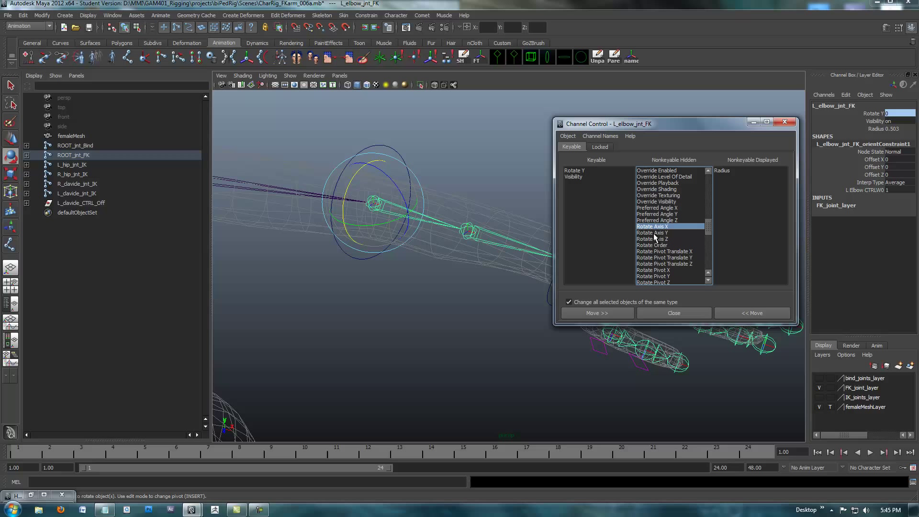
{"action": "left_click_drag", "start_coordinate": [713, 230], "coordinate": [710, 237]}
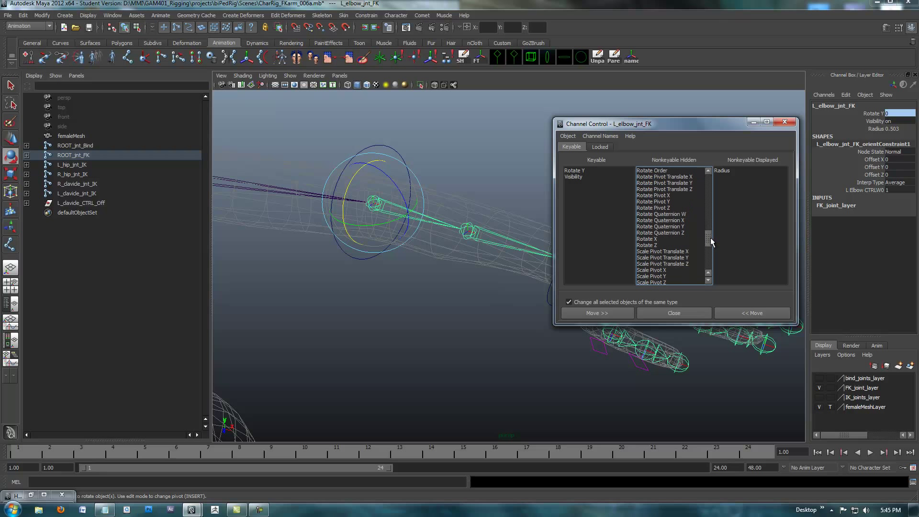
{"action": "left_click", "coordinate": [650, 239]}
{"action": "left_click", "coordinate": [648, 246], "text": "shift"}
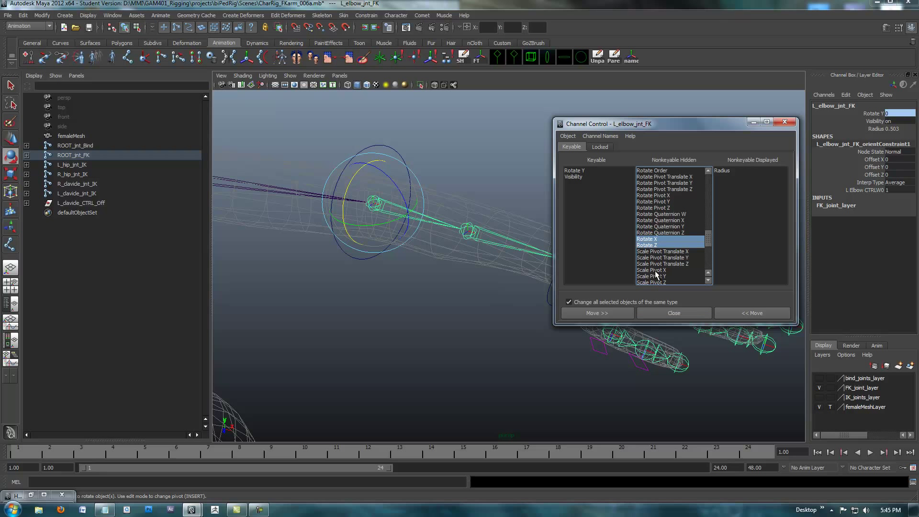
{"action": "left_click", "coordinate": [737, 313]}
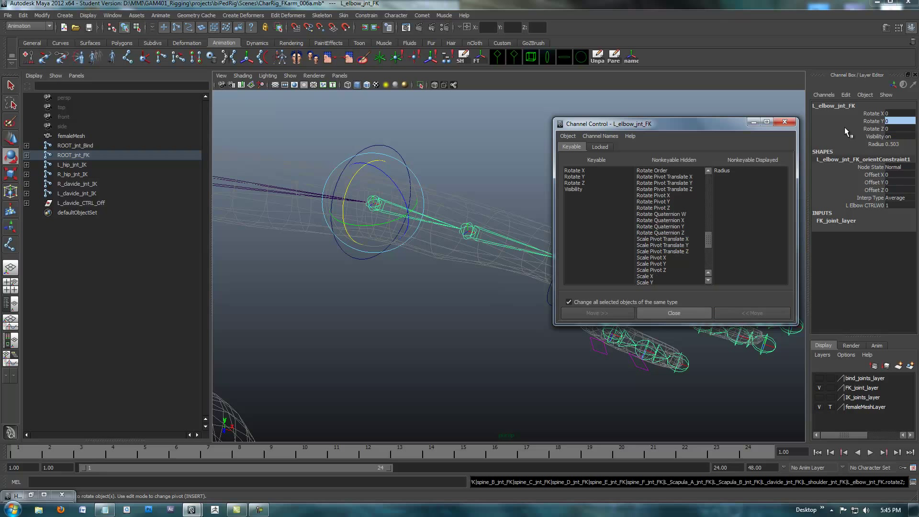
{"action": "left_click", "coordinate": [786, 122]}
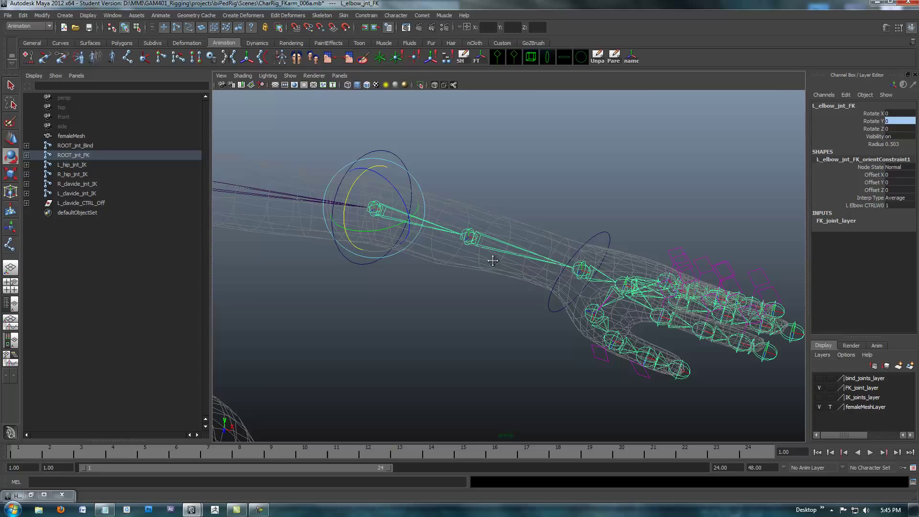
Select L_wrist_CTRL, the control circle around the left wrist
{"action": "right_click_drag", "start_coordinate": [492, 261], "coordinate": [433, 250], "text": "alt"}
{"action": "middle_click_drag", "start_coordinate": [488, 274], "coordinate": [490, 261], "text": "alt"}
{"action": "left_click_drag", "start_coordinate": [483, 267], "coordinate": [489, 262], "text": "alt"}
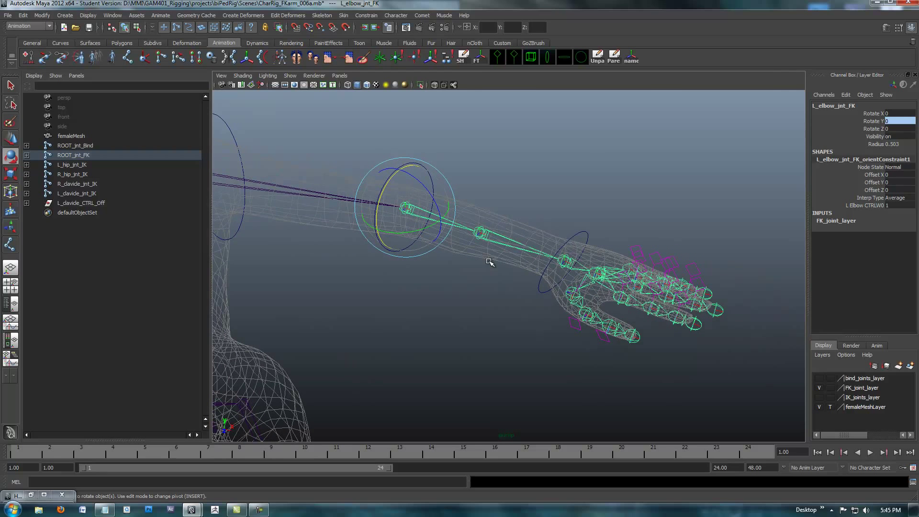
{"action": "left_click", "coordinate": [583, 235]}
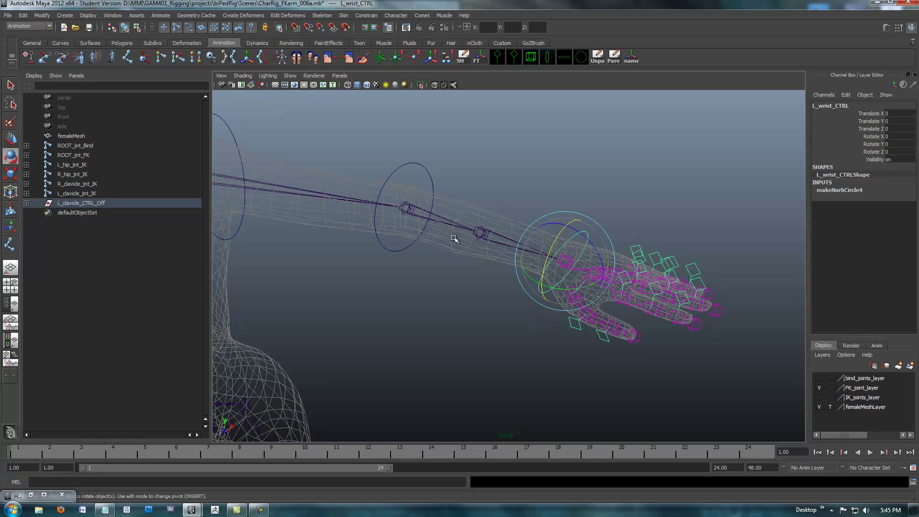
{"action": "right_click_drag", "start_coordinate": [537, 325], "coordinate": [502, 335], "text": "alt"}
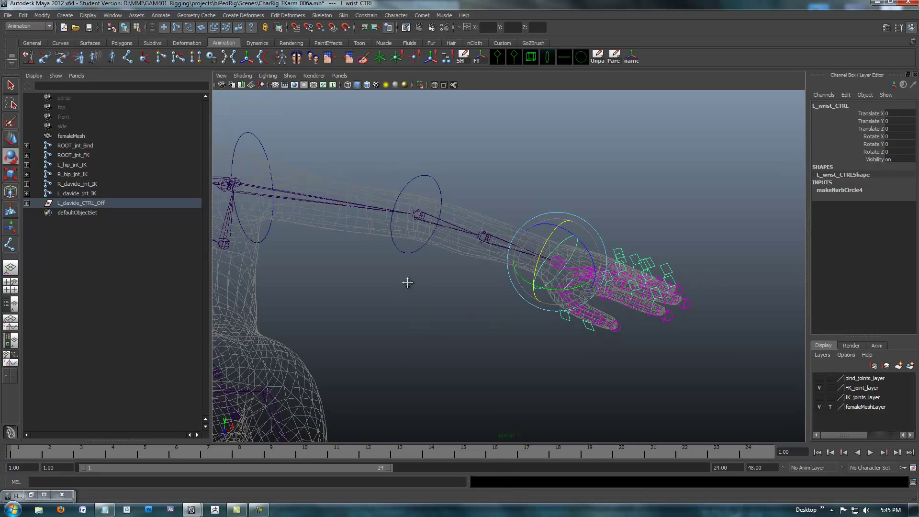
{"action": "mouse_move", "coordinate": [408, 282]}
{"action": "left_mouse_down", "text": "alt"}
{"action": "mouse_move", "coordinate": [482, 291]}
{"action": "mouse_move", "coordinate": [412, 278]}
{"action": "mouse_move", "coordinate": [400, 285]}
{"action": "mouse_move", "coordinate": [408, 285]}
{"action": "left_mouse_up", "text": "alt"}
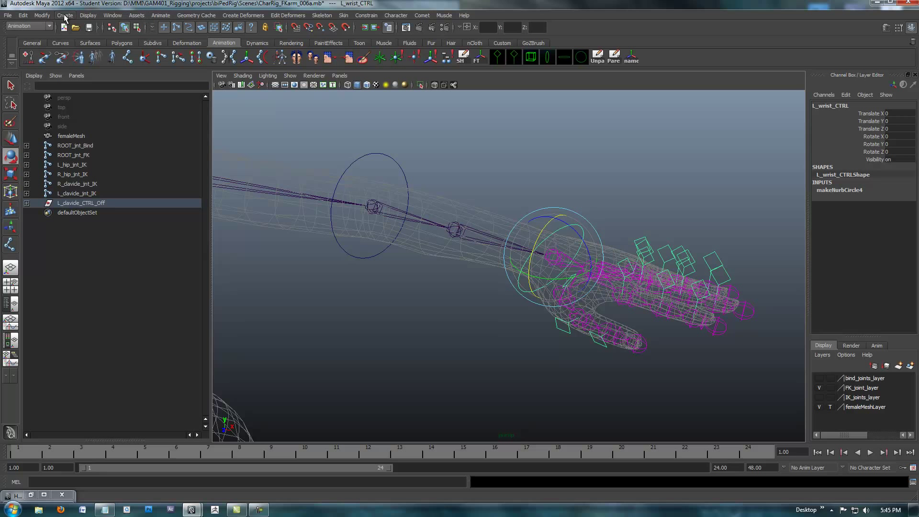
Open the Expression Editor for L_wrist_CTRL and name the new expression L_wristTwist, keeping the wrist in view
{"action": "left_click", "coordinate": [113, 15]}
{"action": "mouse_move", "coordinate": [132, 57]}
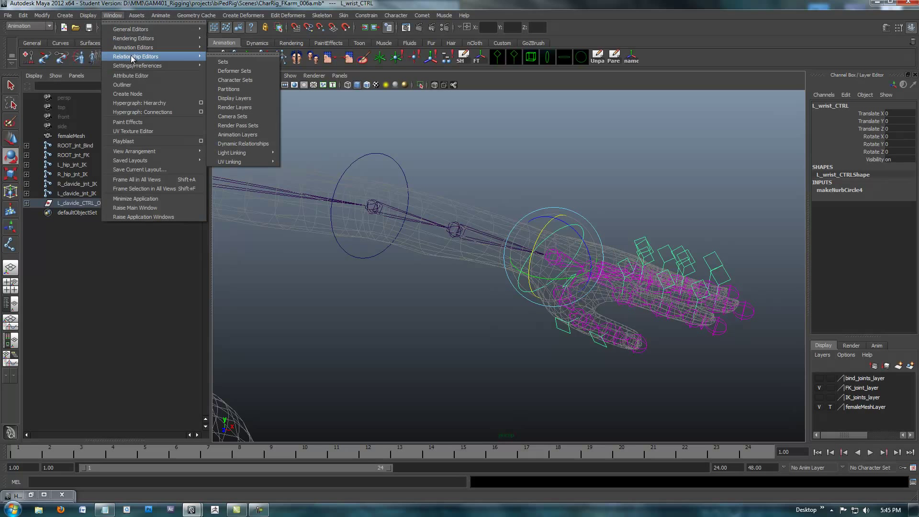
{"action": "left_click", "coordinate": [237, 108]}
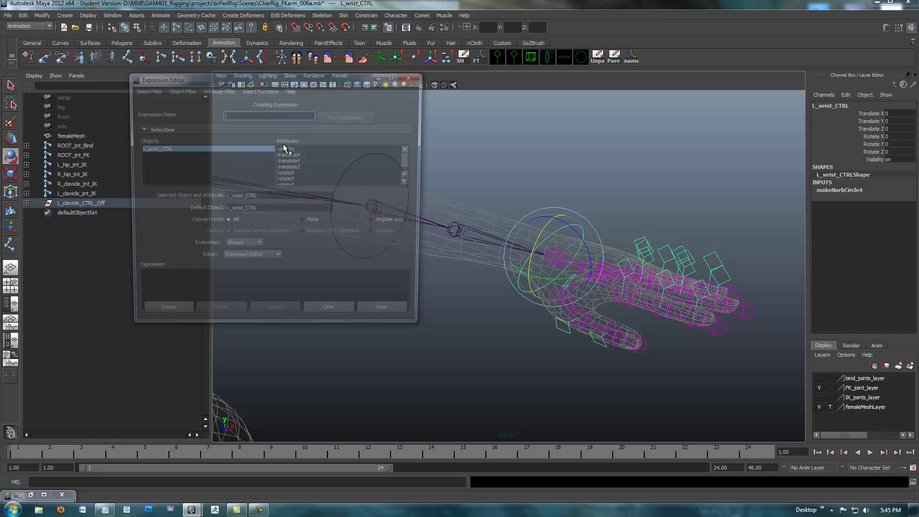
{"action": "left_click_drag", "start_coordinate": [248, 76], "coordinate": [311, 122]}
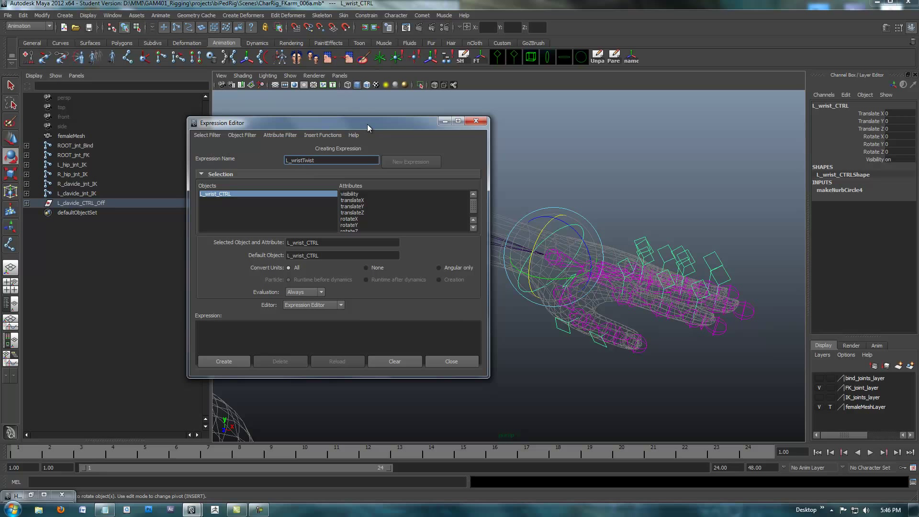
{"action": "left_click_drag", "start_coordinate": [368, 127], "coordinate": [290, 87]}
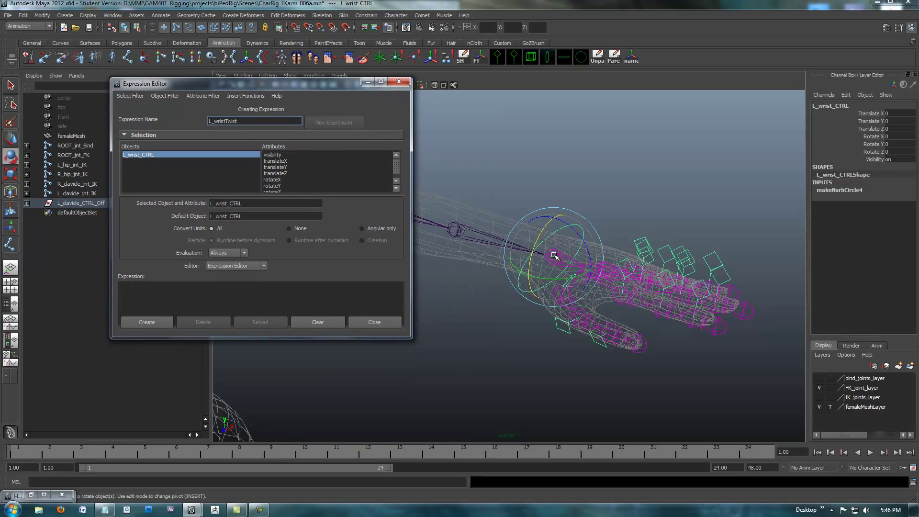
{"action": "left_click_drag", "start_coordinate": [331, 86], "coordinate": [328, 75]}
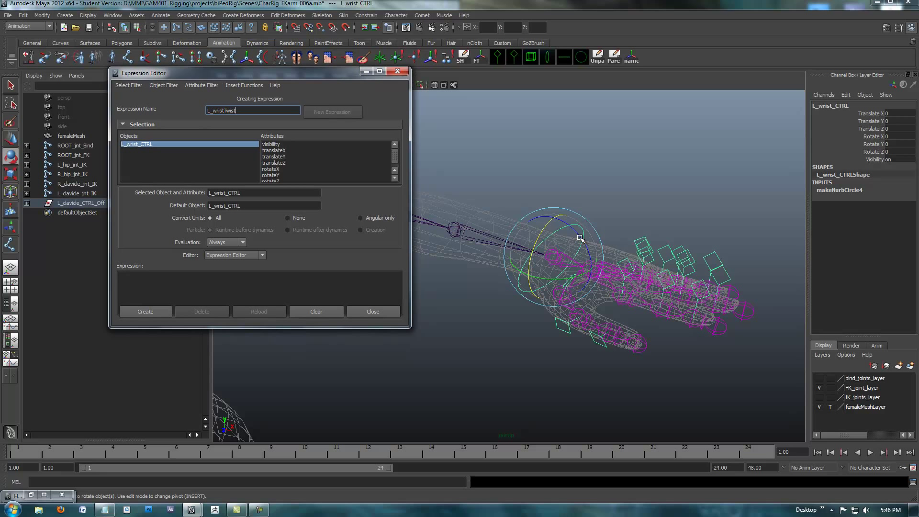
Try a slight free rotation of L_wrist_CTRL beside the Expression Editor and undo it
{"action": "left_click_drag", "start_coordinate": [571, 211], "coordinate": [568, 208]}
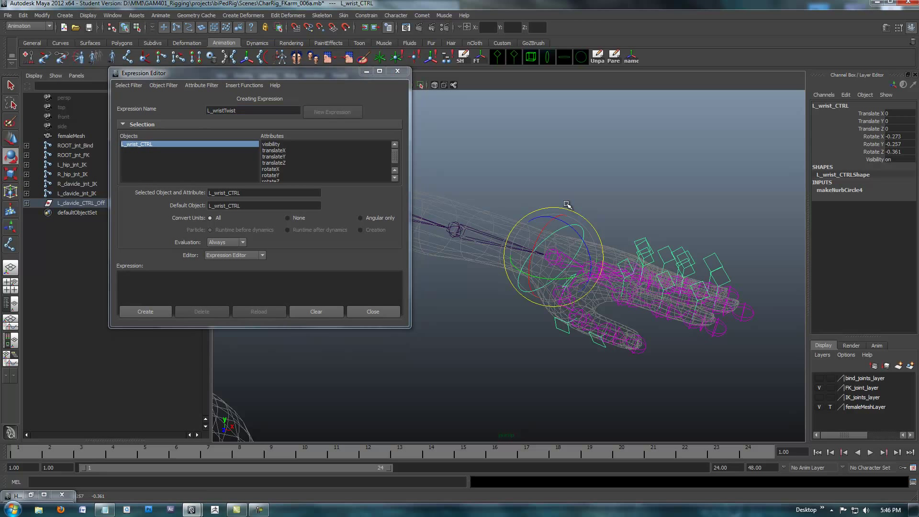
{"action": "key", "text": "ctrl+z"}
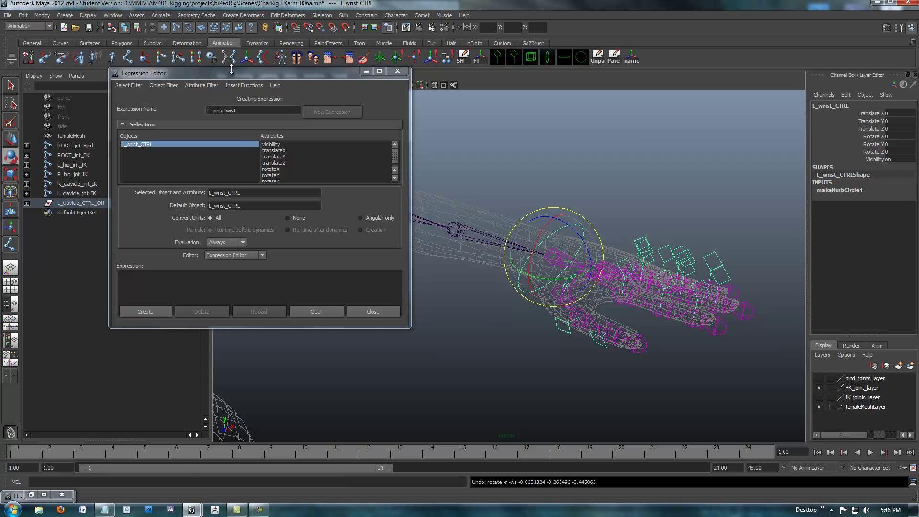
{"action": "left_click", "coordinate": [259, 510]}
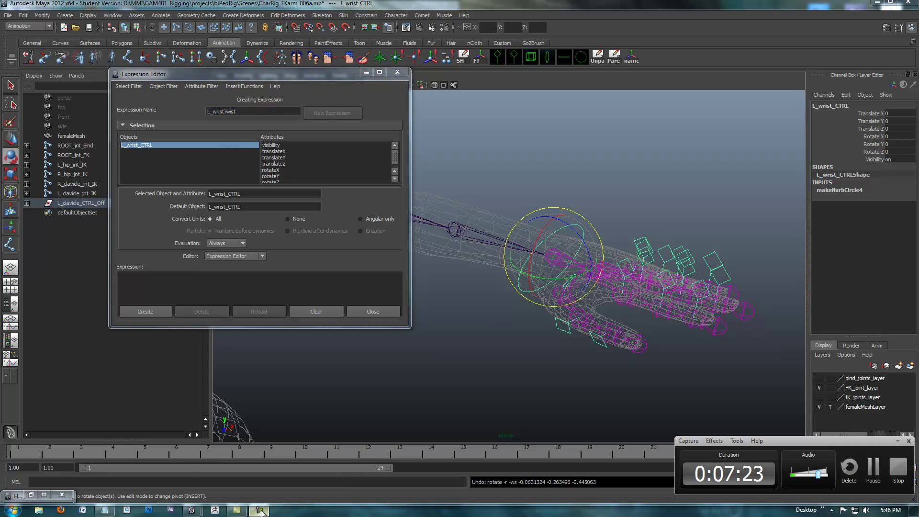
Shift the Expression Editor slightly and place the cursor in the empty expression field of L_wristTwist
{"action": "left_click", "coordinate": [898, 440]}
{"action": "left_click_drag", "start_coordinate": [308, 64], "coordinate": [320, 64]}
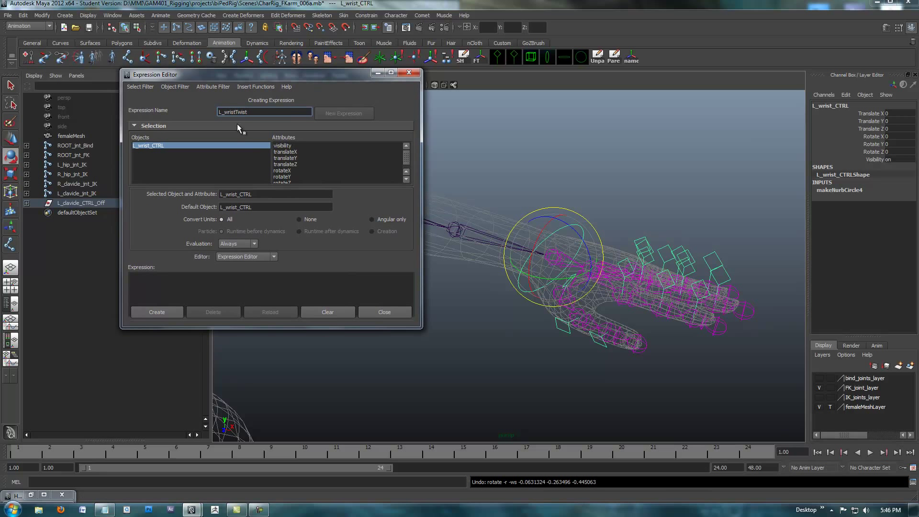
{"action": "left_click_drag", "start_coordinate": [254, 111], "coordinate": [172, 127]}
{"action": "left_click", "coordinate": [179, 283]}
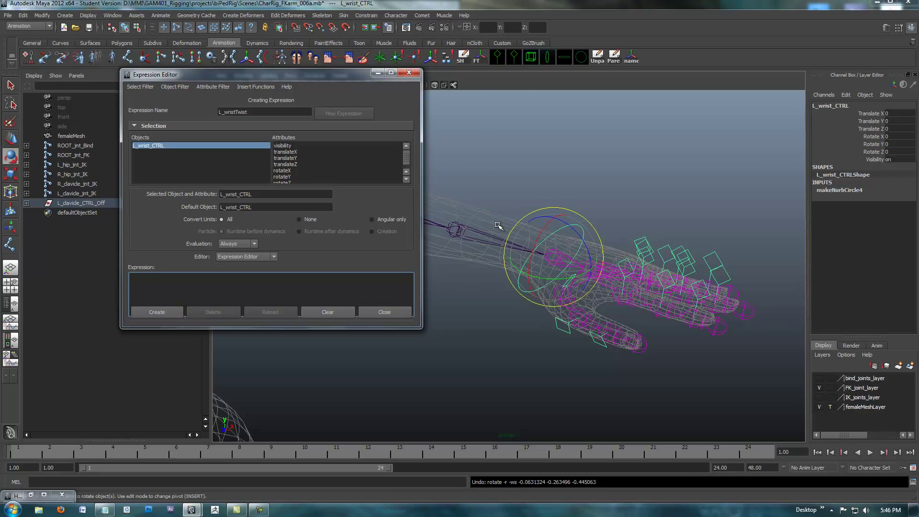
Select L_forearm_jnt_FK and compare its name and Rotate X channel with the start of the first line of L_wristTwist_expression in Notepad
{"action": "left_click_drag", "start_coordinate": [501, 179], "coordinate": [571, 216], "text": "alt"}
{"action": "left_click", "coordinate": [571, 256]}
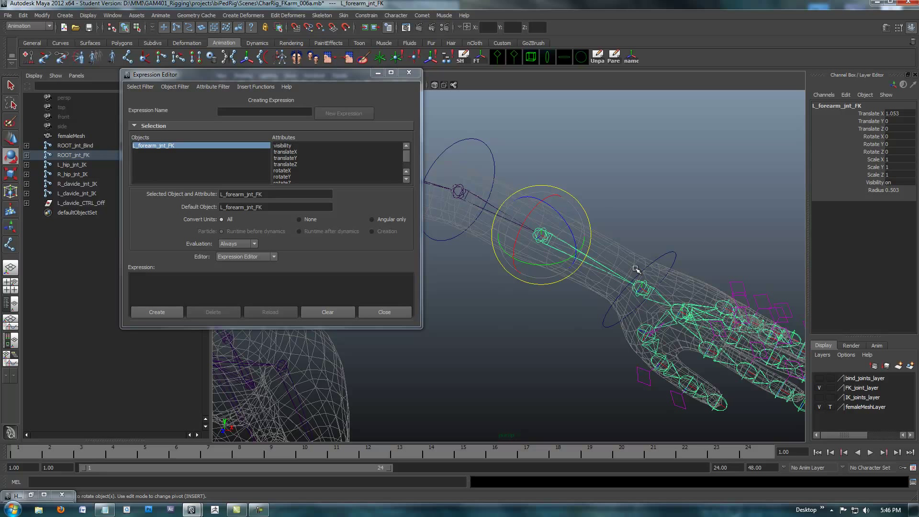
{"action": "left_click", "coordinate": [831, 106]}
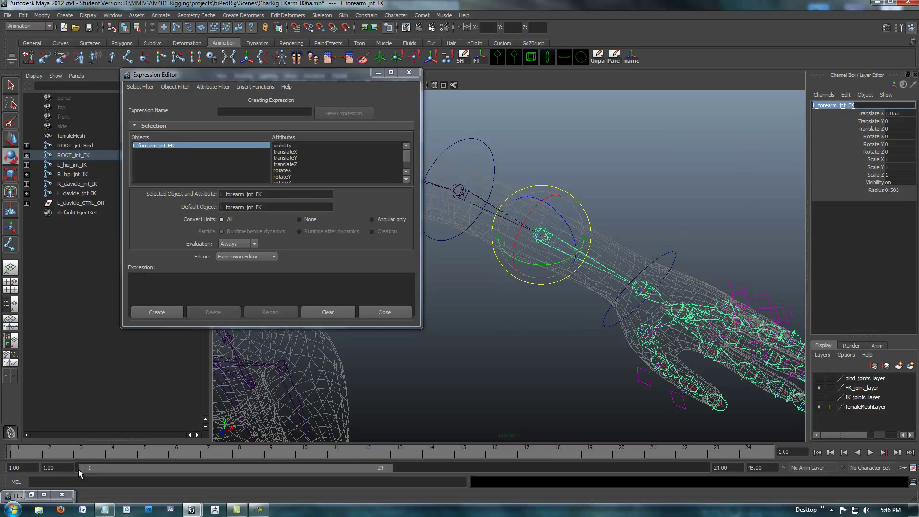
{"action": "left_click", "coordinate": [104, 509]}
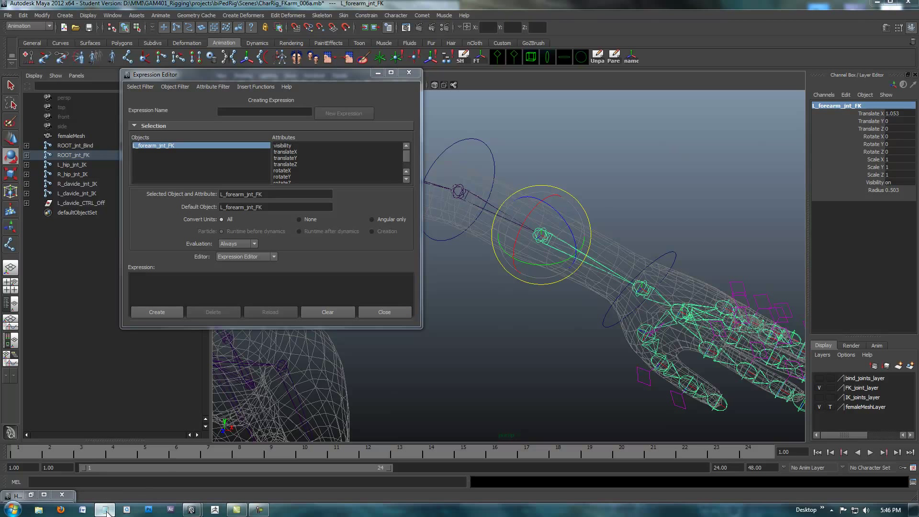
{"action": "left_click_drag", "start_coordinate": [534, 245], "coordinate": [634, 335]}
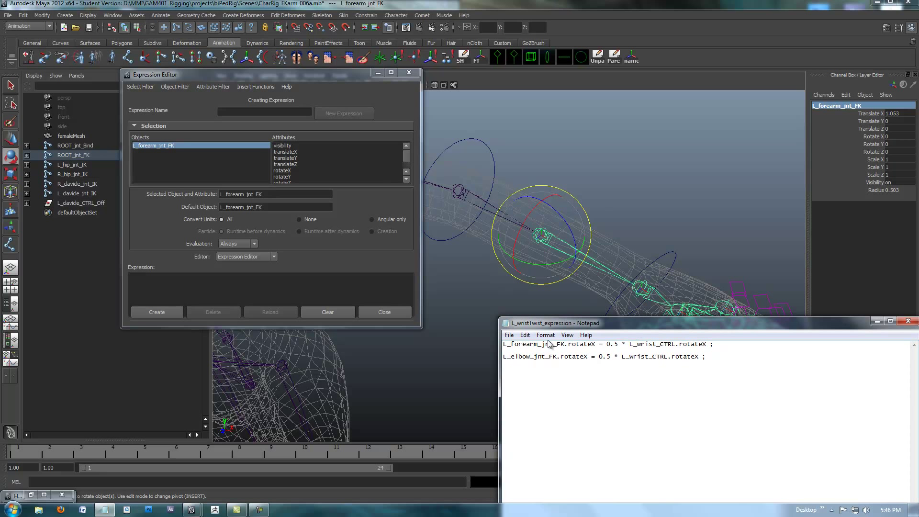
{"action": "left_click_drag", "start_coordinate": [565, 344], "coordinate": [488, 346]}
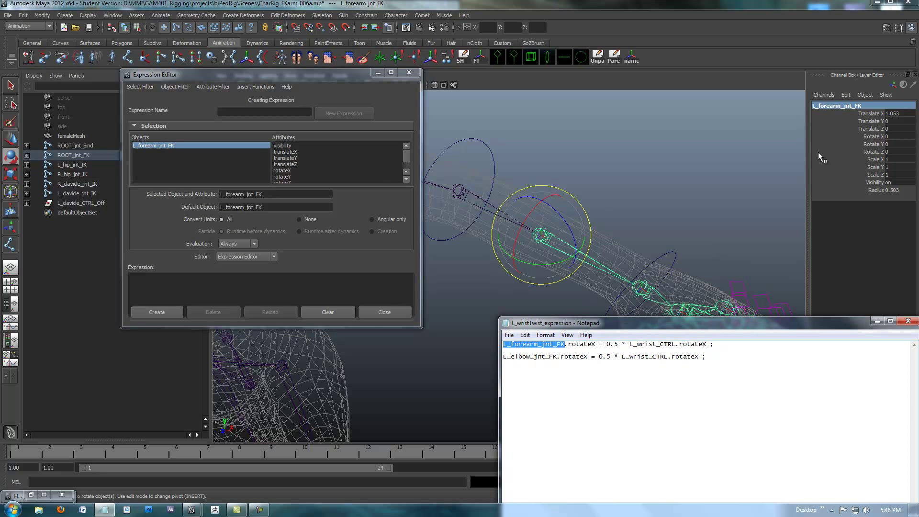
{"action": "left_click", "coordinate": [593, 276]}
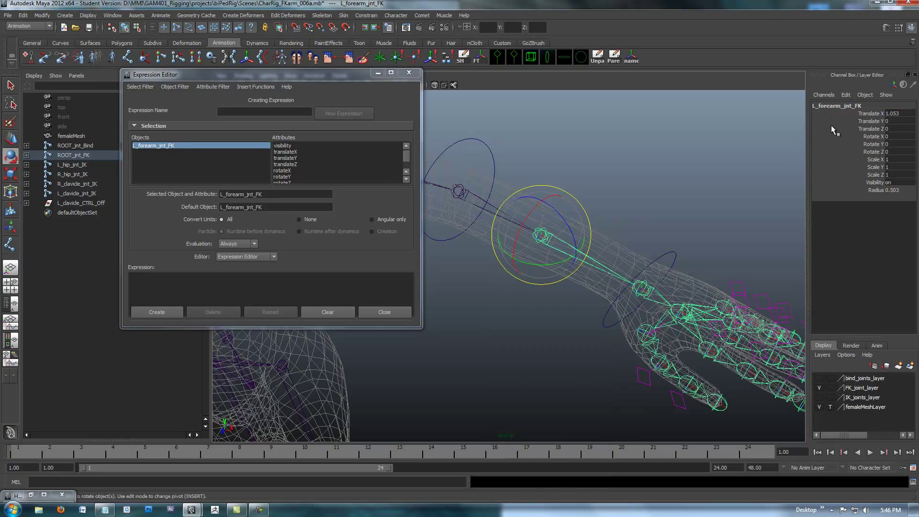
{"action": "left_click", "coordinate": [104, 510]}
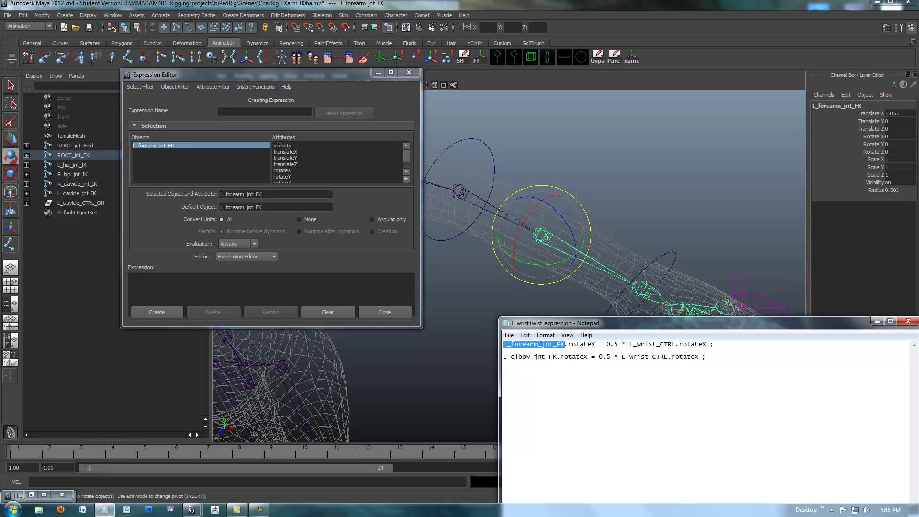
{"action": "left_click_drag", "start_coordinate": [595, 344], "coordinate": [492, 345]}
Select L_wrist_CTRL and examine the term 0.5 * L_wrist_CTRL.rotateX assigned to the forearm joint in the Notepad expression
{"action": "left_click_drag", "start_coordinate": [629, 226], "coordinate": [551, 220], "text": "alt"}
{"action": "left_click", "coordinate": [651, 238]}
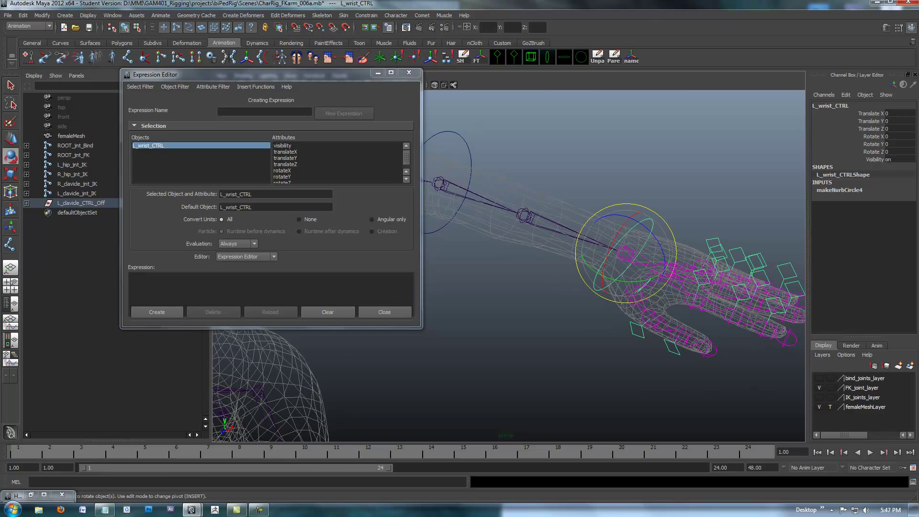
{"action": "left_click", "coordinate": [104, 510]}
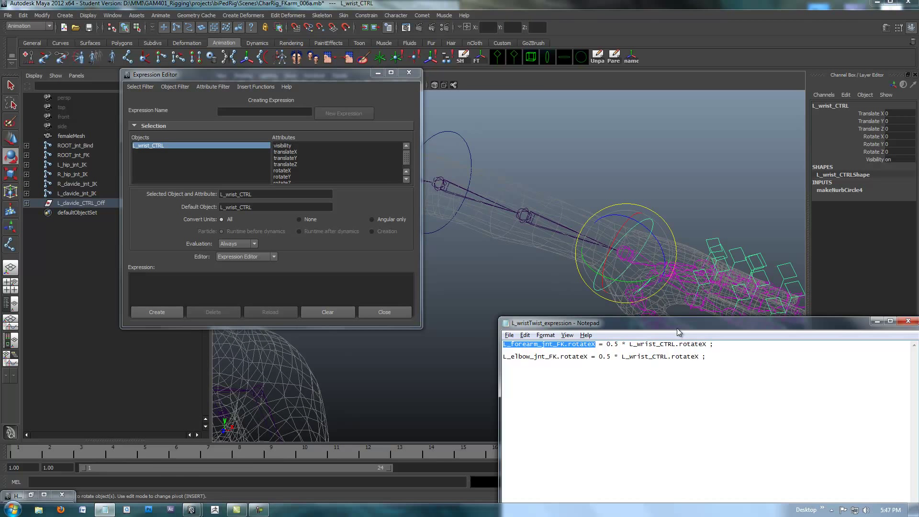
{"action": "left_click_drag", "start_coordinate": [678, 330], "coordinate": [655, 325]}
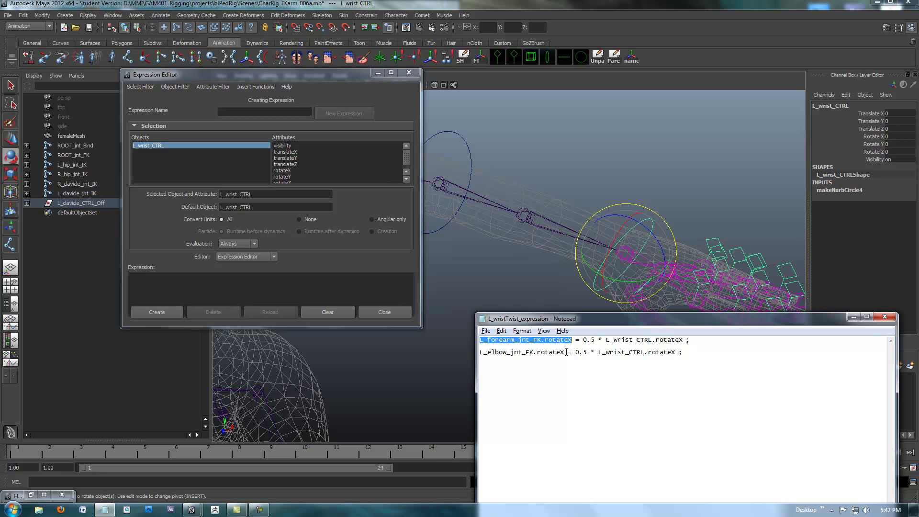
{"action": "left_click", "coordinate": [689, 353]}
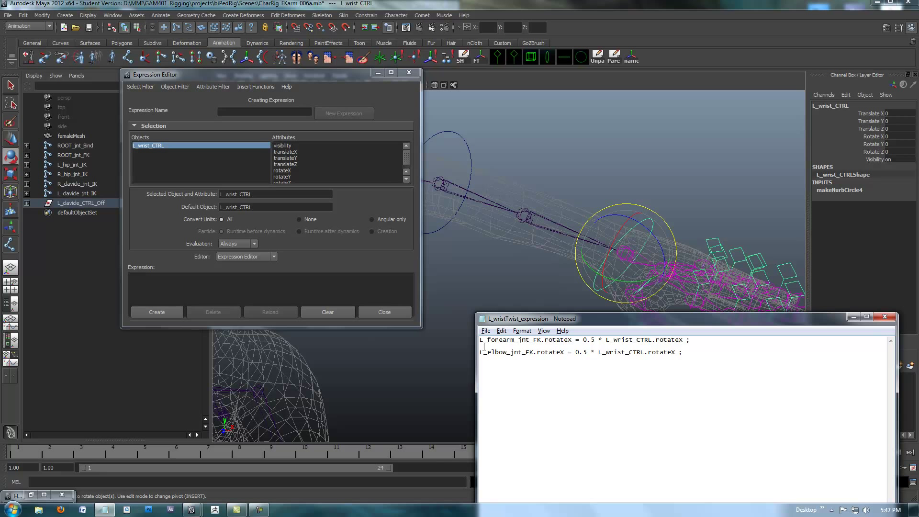
{"action": "left_click_drag", "start_coordinate": [574, 340], "coordinate": [488, 341]}
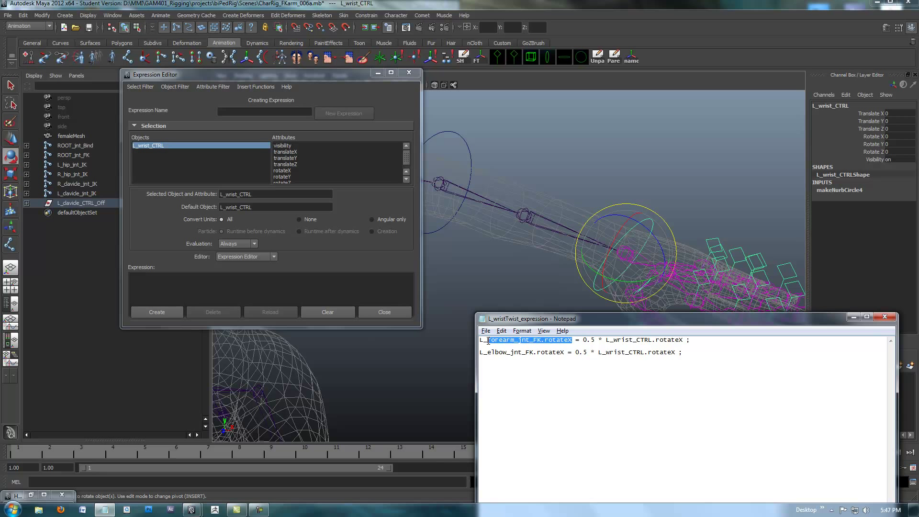
{"action": "left_click_drag", "start_coordinate": [583, 341], "coordinate": [687, 336]}
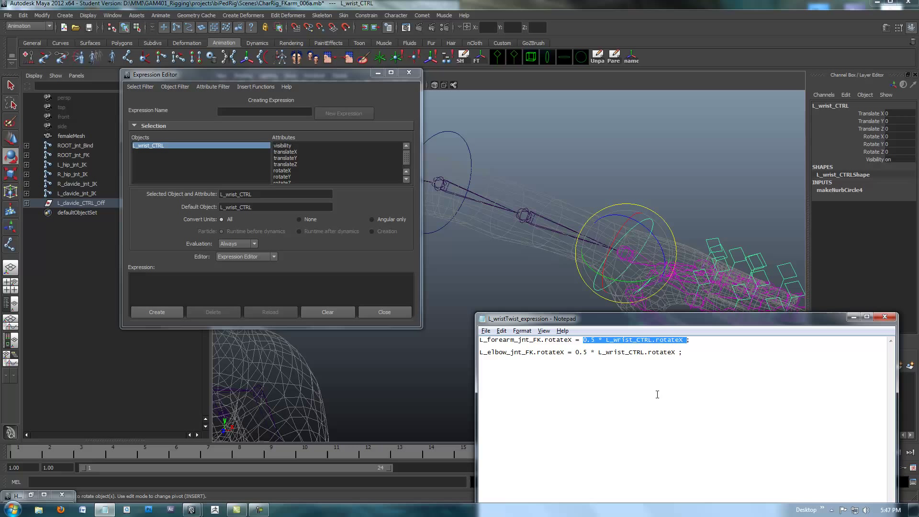
Select L_elbow_jnt_FK and compare its name with the second line of the Notepad expression, reviewing its rotateX and 0.5 wrist term
{"action": "left_click_drag", "start_coordinate": [489, 169], "coordinate": [497, 246]}
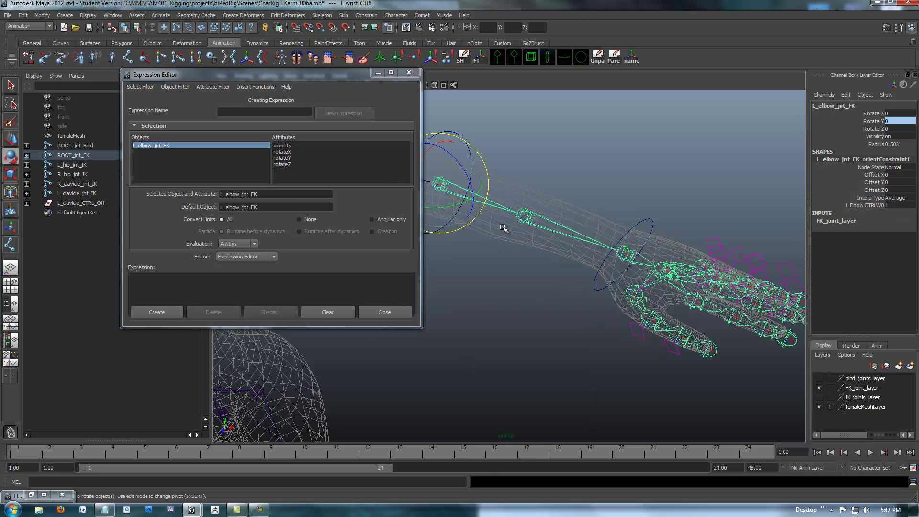
{"action": "left_click", "coordinate": [828, 103]}
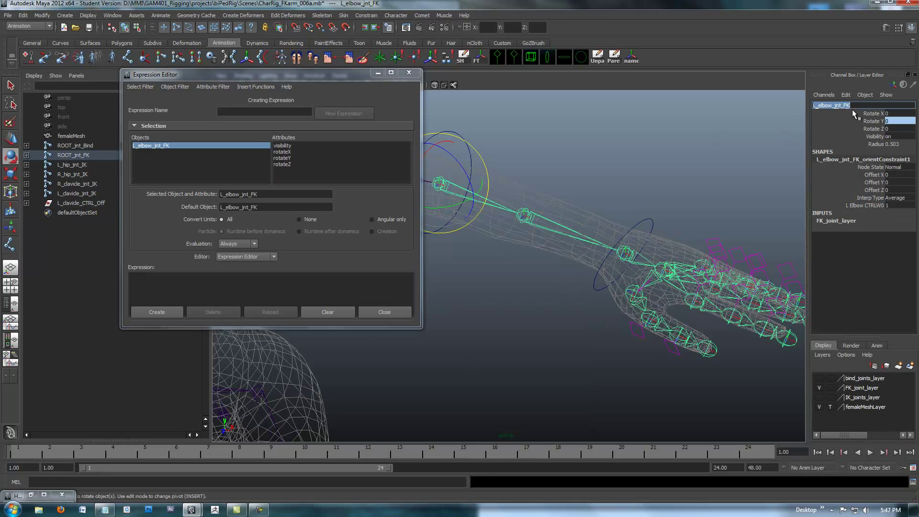
{"action": "left_click", "coordinate": [103, 509]}
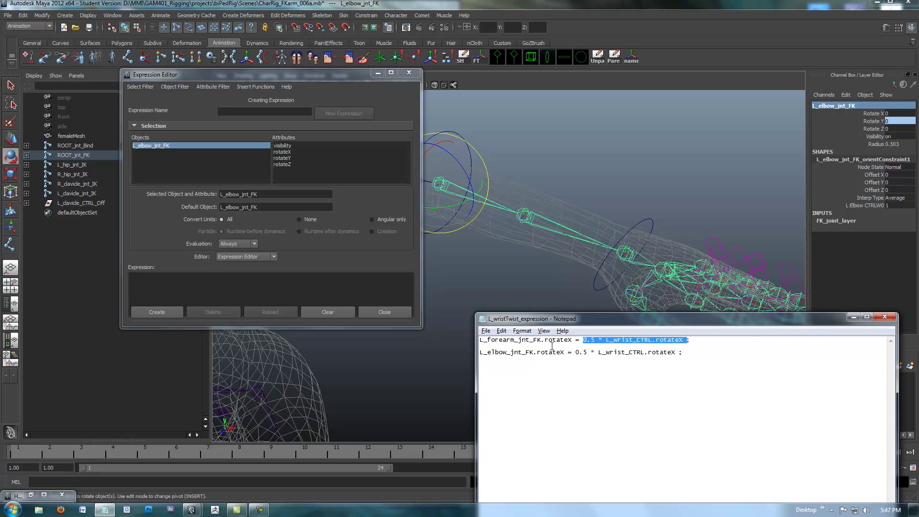
{"action": "left_click_drag", "start_coordinate": [567, 352], "coordinate": [547, 353]}
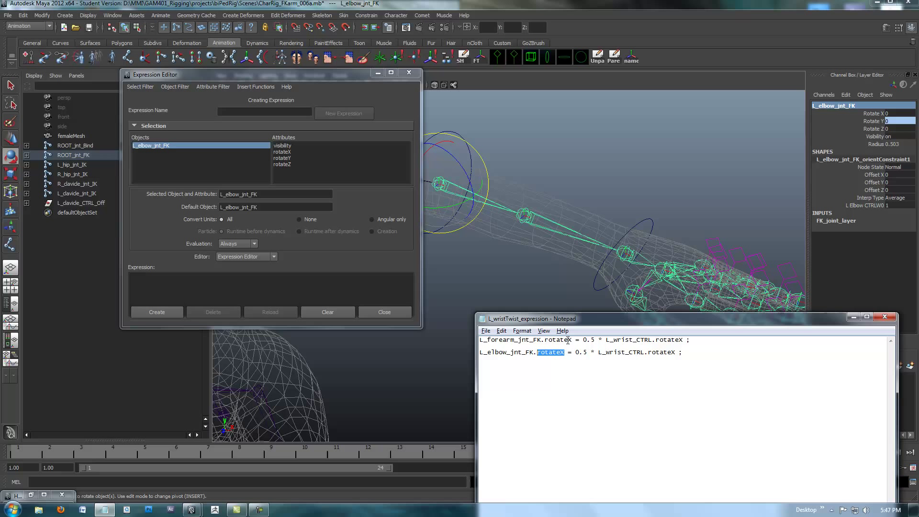
{"action": "left_click_drag", "start_coordinate": [572, 350], "coordinate": [683, 351]}
Copy both expression lines from L_wristTwist_expression in Notepad and return to Maya's Expression Editor
{"action": "key", "text": "ctrl+a"}
{"action": "key", "text": "ctrl+c"}
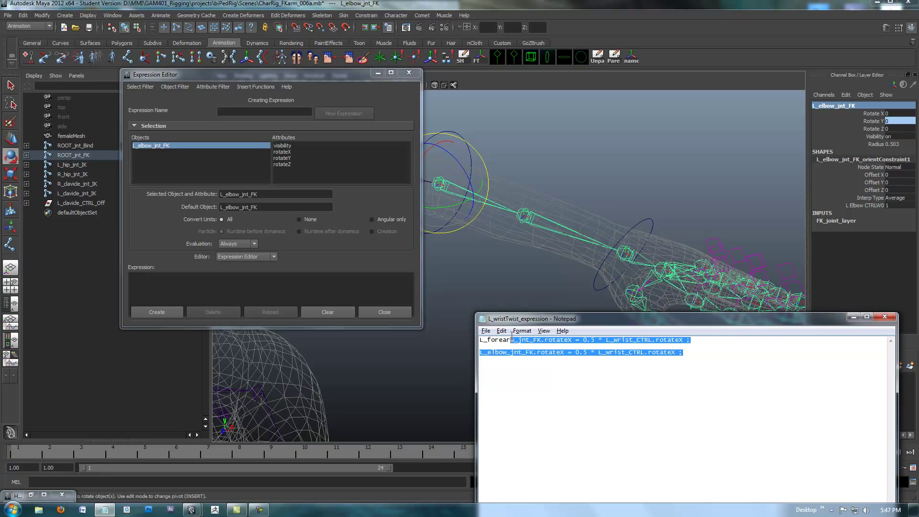
{"action": "left_click_drag", "start_coordinate": [588, 324], "coordinate": [614, 345]}
{"action": "left_click", "coordinate": [340, 76]}
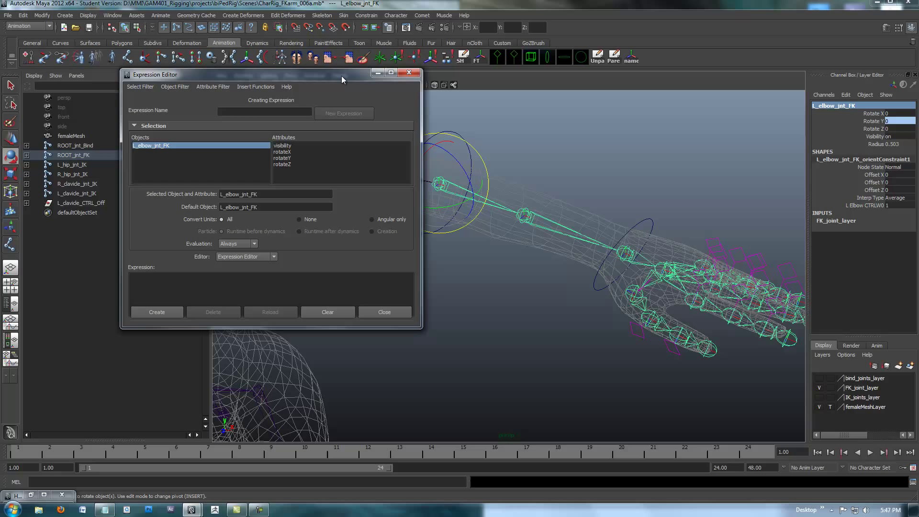
Create the L_wristTwist expression for L_wrist_CTRL from the copied lines, driving forearm and elbow rotateX by 0.5 * L_wrist_CTRL.rotateX
{"action": "left_click", "coordinate": [620, 233]}
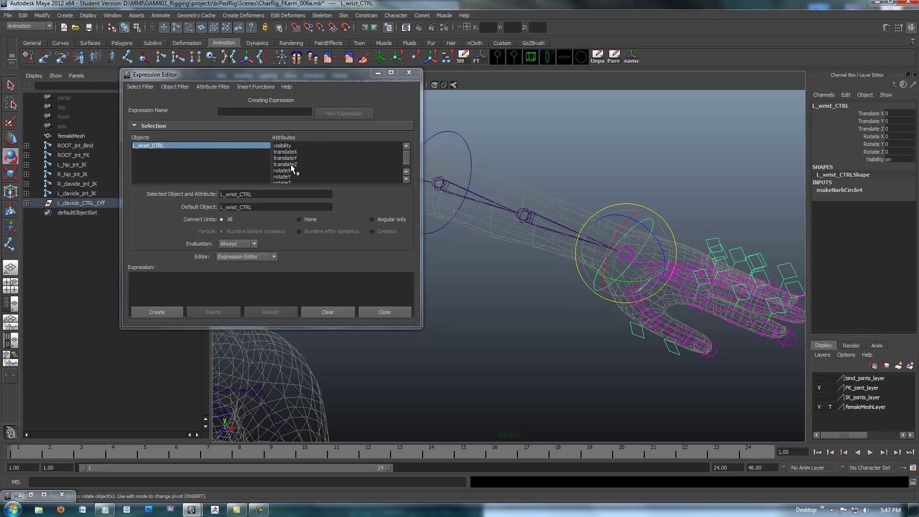
{"action": "left_click", "coordinate": [253, 111]}
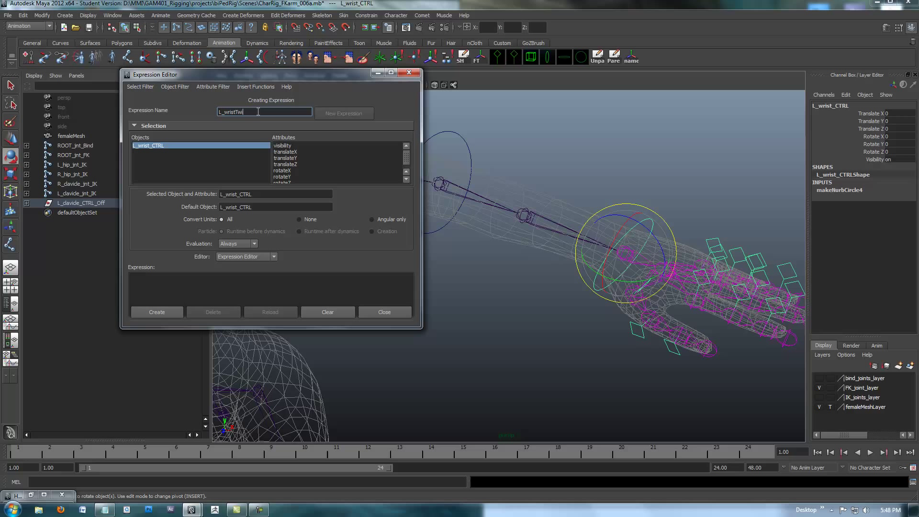
{"action": "left_click", "coordinate": [147, 287]}
{"action": "key", "text": "ctrl+v"}
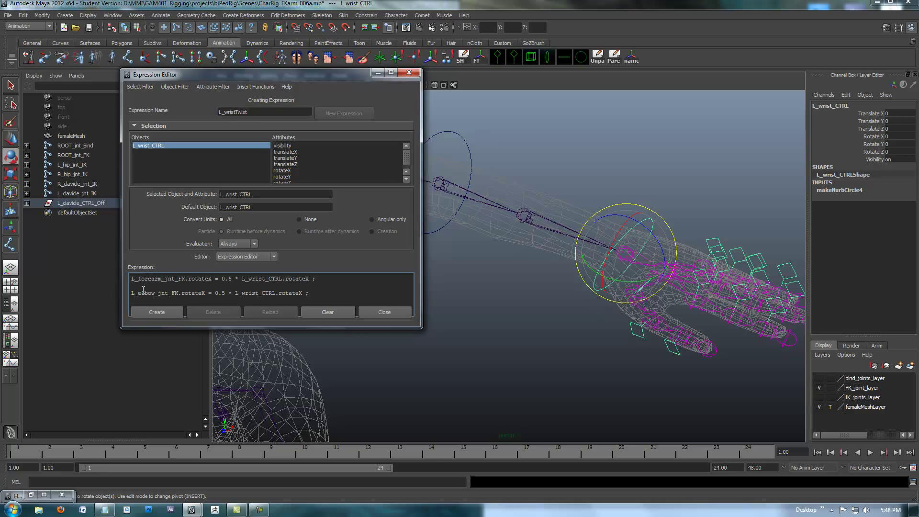
{"action": "left_click", "coordinate": [161, 311]}
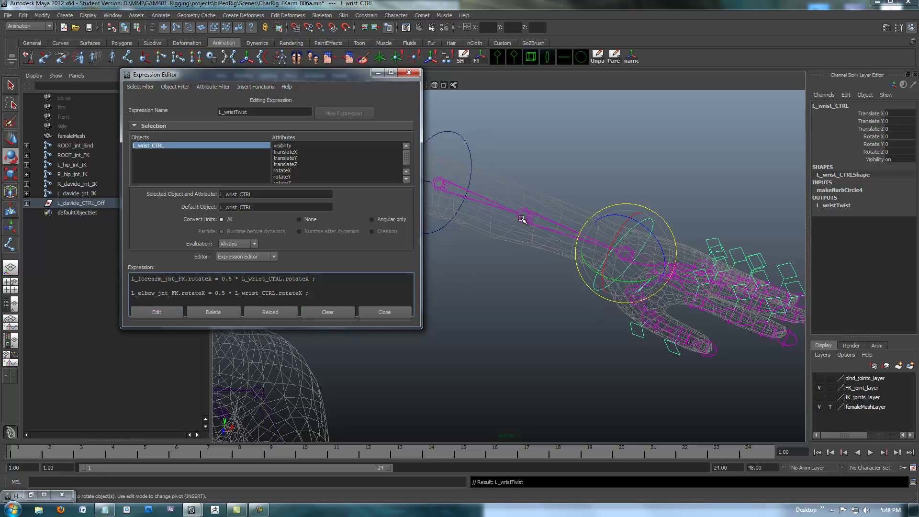
Move the Expression Editor clear of the left forearm so that the elbow, forearm and wrist joints are in view
{"action": "left_click_drag", "start_coordinate": [529, 269], "coordinate": [577, 286], "text": "alt"}
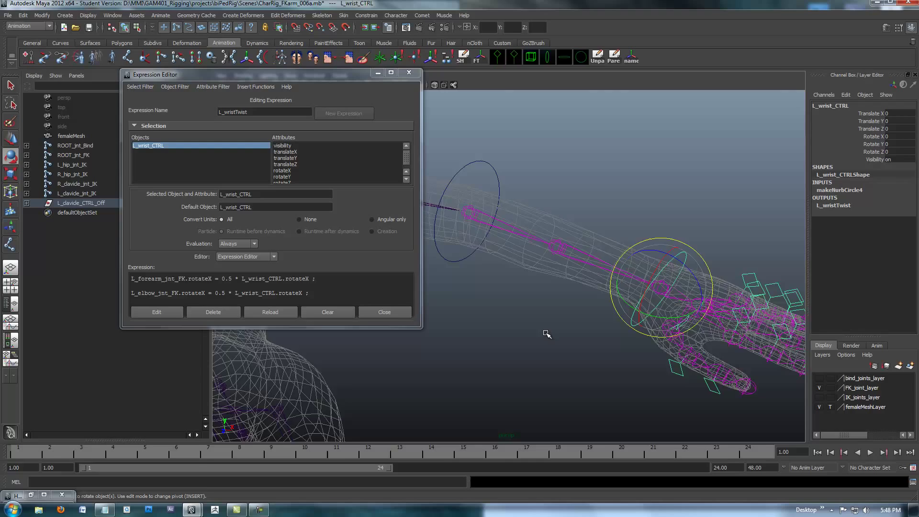
{"action": "left_click_drag", "start_coordinate": [547, 334], "coordinate": [468, 293], "text": "alt"}
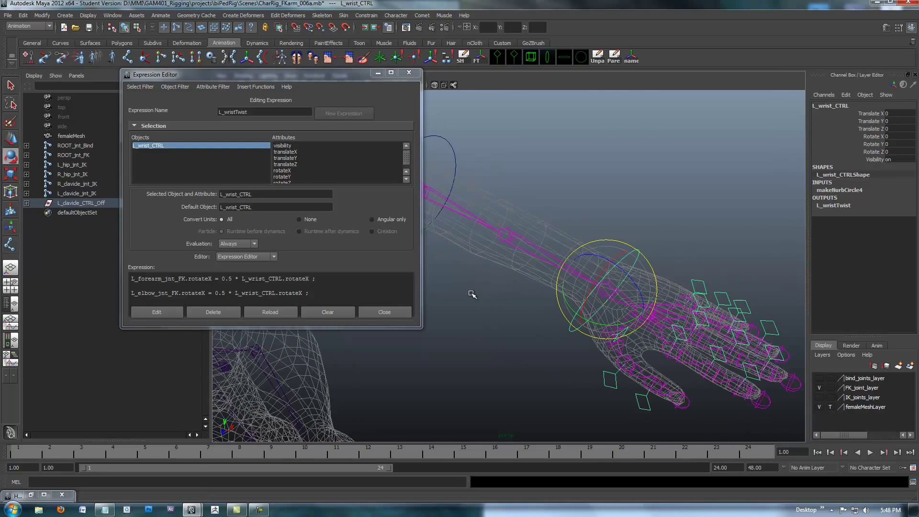
{"action": "left_click_drag", "start_coordinate": [351, 76], "coordinate": [262, 43]}
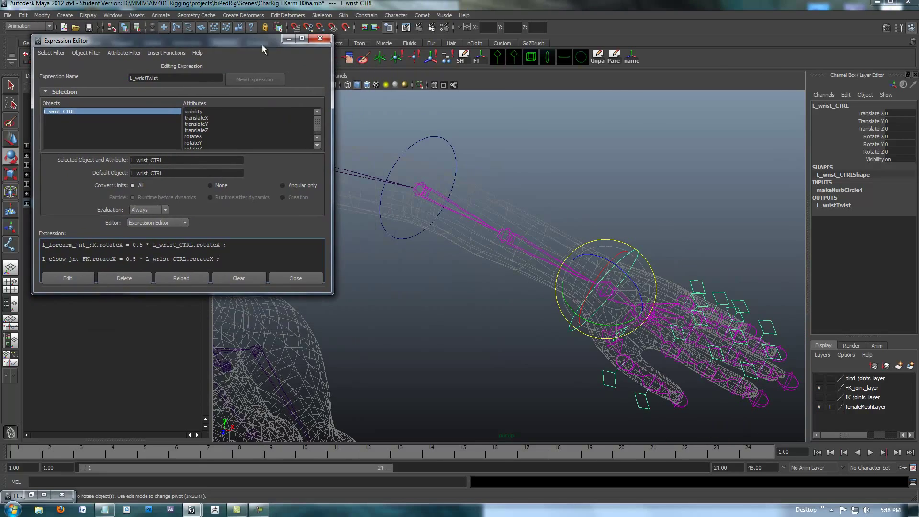
{"action": "left_click_drag", "start_coordinate": [556, 368], "coordinate": [571, 299], "text": "alt"}
Reselect L_wrist_CTRL, try rotating it to test the forearm twist, and undo the rotation and selection
{"action": "left_click", "coordinate": [617, 202]}
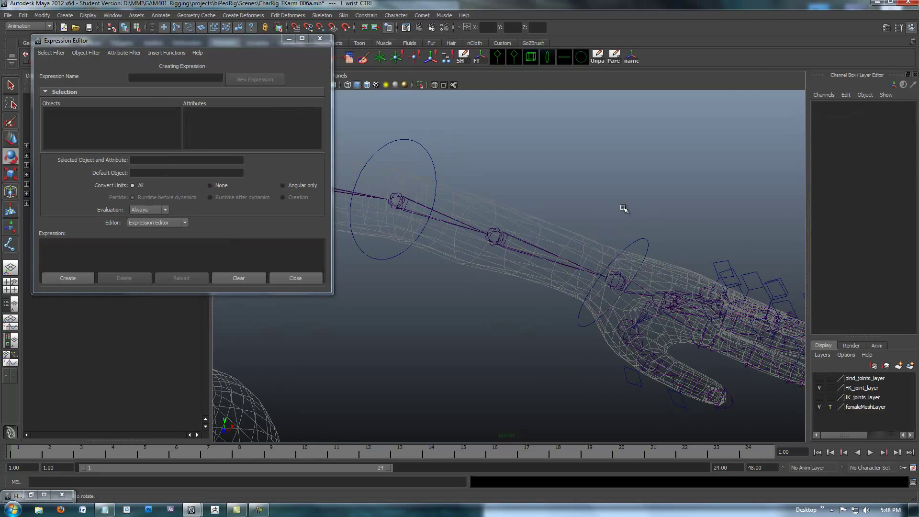
{"action": "left_click", "coordinate": [628, 252]}
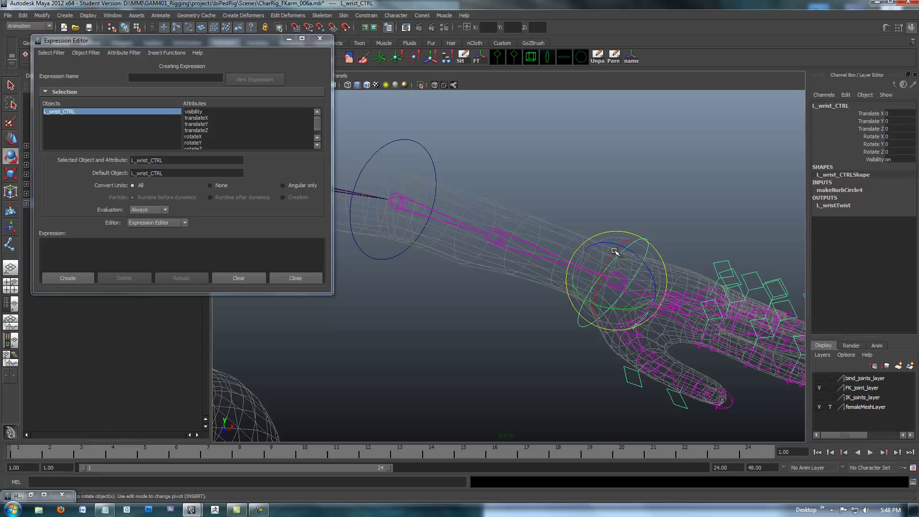
{"action": "left_click_drag", "start_coordinate": [447, 264], "coordinate": [459, 262], "text": "alt"}
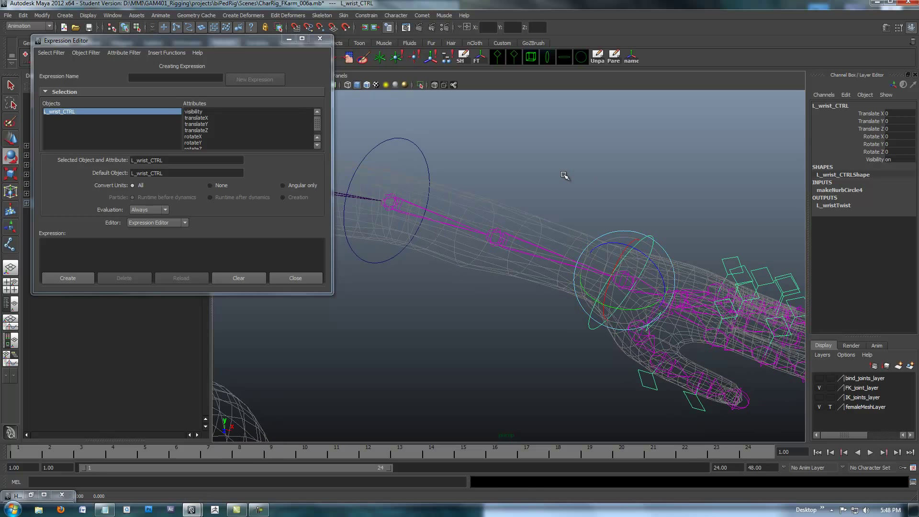
{"action": "key", "text": "ctrl+z"}
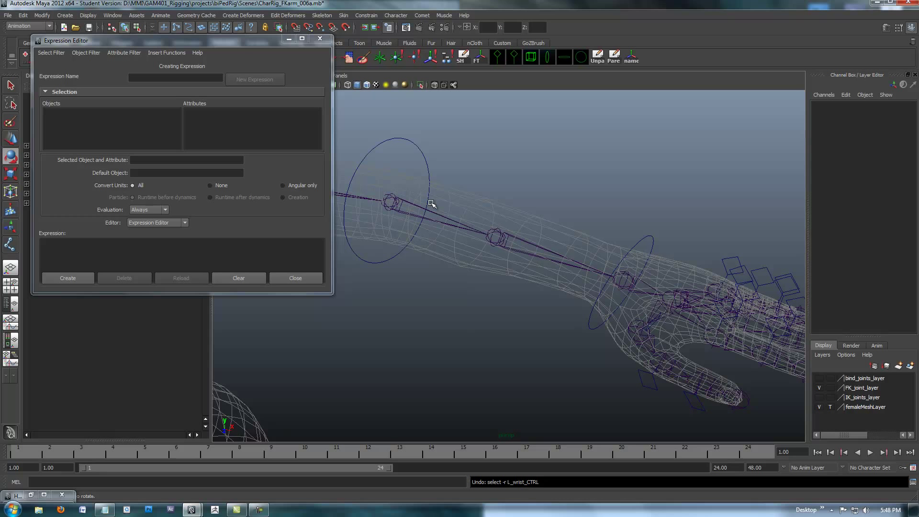
Select L_elbow_jnt_FK with its whole joint hierarchy down to the fingers and open the cometJointOrient tool
{"action": "left_click", "coordinate": [431, 204]}
{"action": "left_click", "coordinate": [462, 58]}
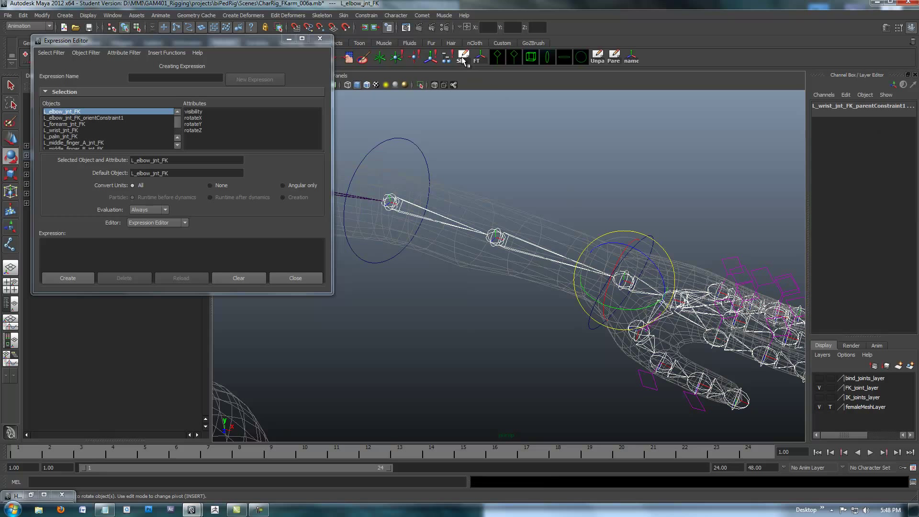
{"action": "left_click", "coordinate": [421, 16]}
{"action": "mouse_move", "coordinate": [436, 76]}
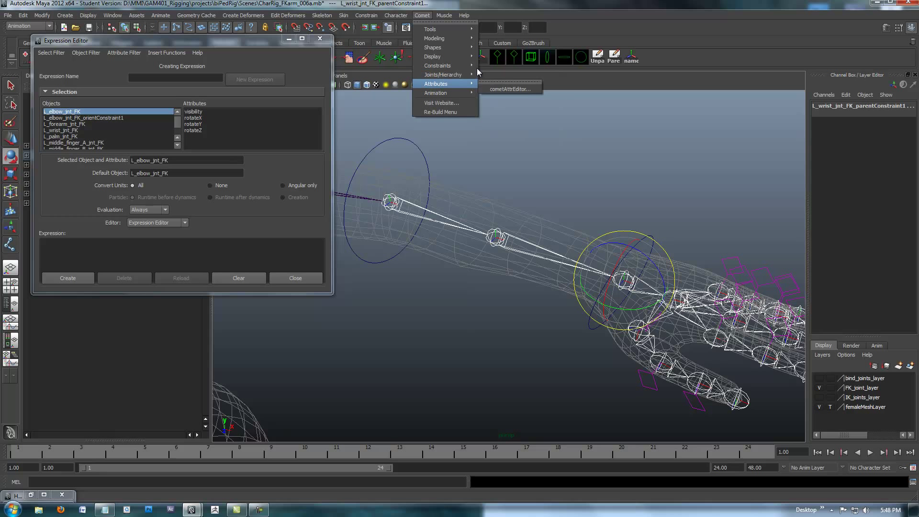
{"action": "left_click", "coordinate": [498, 80]}
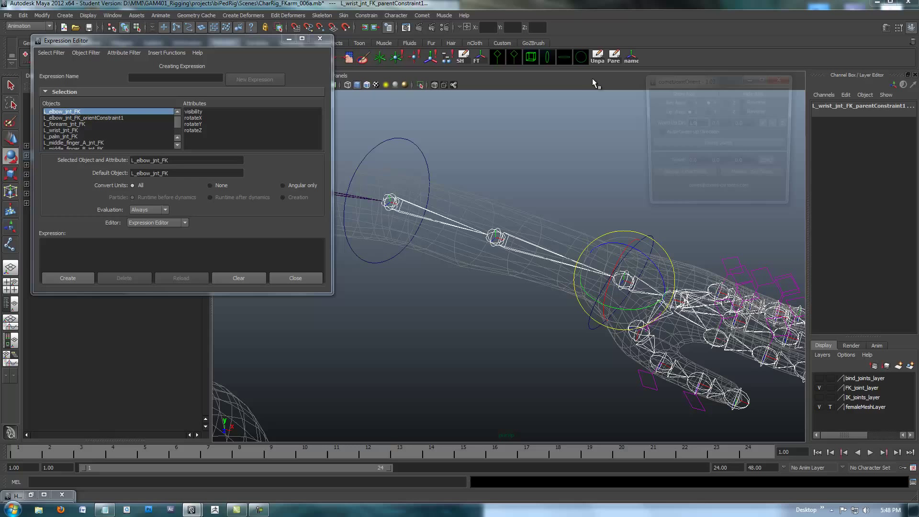
Display the local axes on the selected left arm and hand joints and close cometJointOrient
{"action": "left_click", "coordinate": [683, 92]}
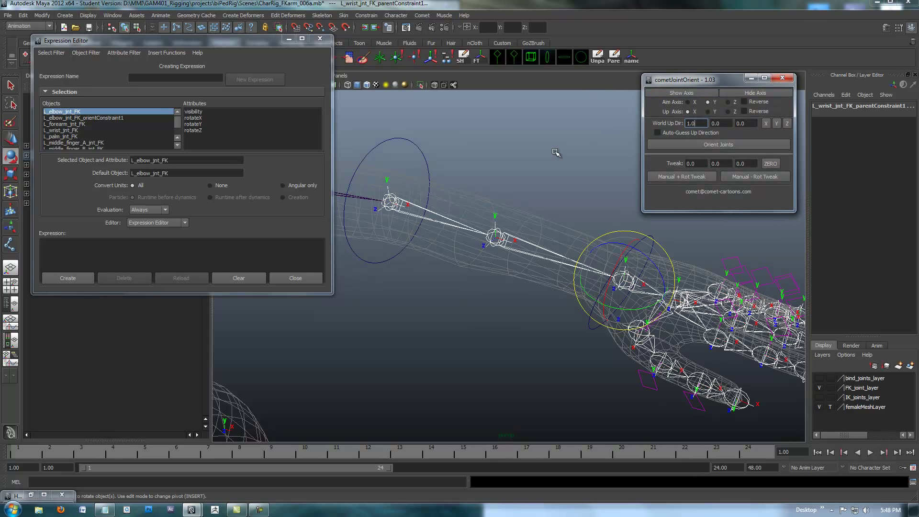
{"action": "left_click", "coordinate": [781, 77]}
Select L_wrist_CTRL, shift the Expression Editor aside, try rotating the control about 104° around X to test the arm twist, and undo the rotation
{"action": "left_click", "coordinate": [653, 179]}
{"action": "left_click", "coordinate": [652, 243]}
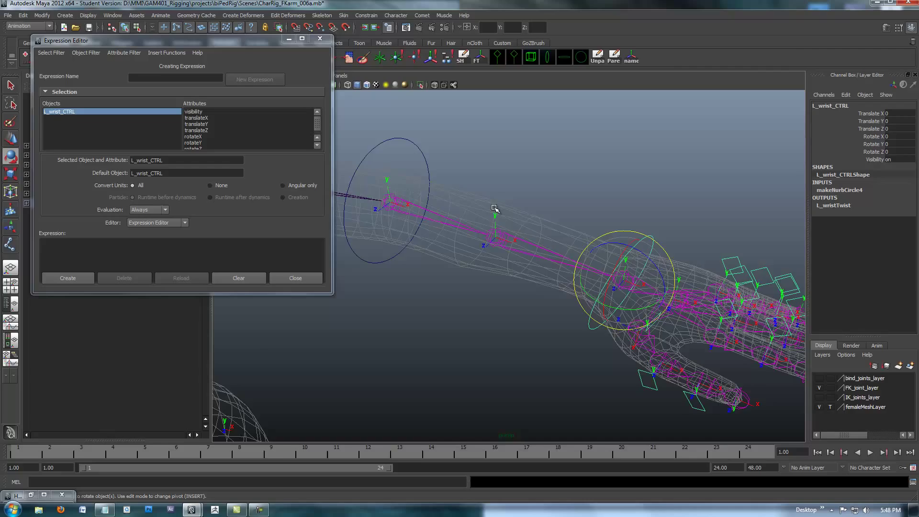
{"action": "mouse_move", "coordinate": [497, 210]}
{"action": "right_mouse_down", "text": "alt"}
{"action": "mouse_move", "coordinate": [525, 213]}
{"action": "mouse_move", "coordinate": [490, 211]}
{"action": "right_mouse_up", "text": "alt"}
{"action": "left_click_drag", "start_coordinate": [239, 40], "coordinate": [142, 34]}
{"action": "left_click_drag", "start_coordinate": [478, 212], "coordinate": [511, 201], "text": "alt"}
{"action": "left_click", "coordinate": [259, 509]}
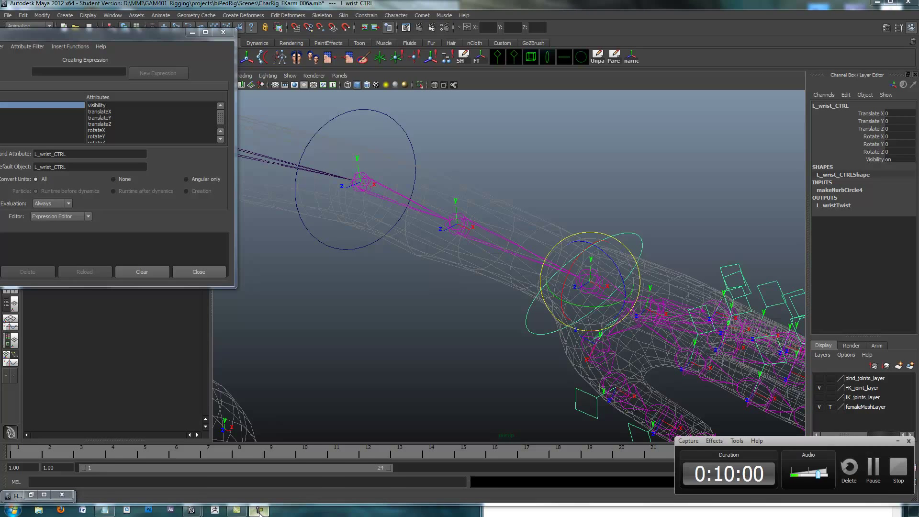
{"action": "left_click", "coordinate": [258, 512]}
{"action": "mouse_move", "coordinate": [449, 316]}
{"action": "left_mouse_down", "text": "alt"}
{"action": "mouse_move", "coordinate": [430, 322]}
{"action": "mouse_move", "coordinate": [441, 316]}
{"action": "left_mouse_up", "text": "alt"}
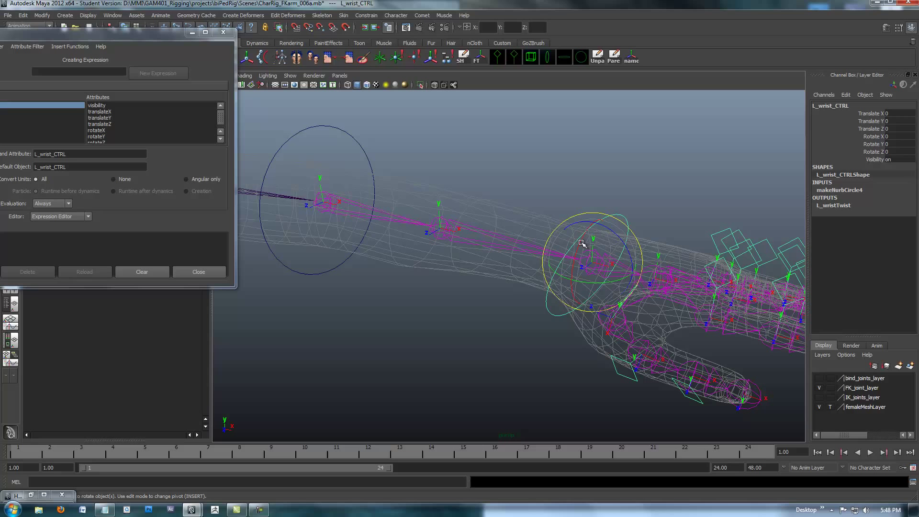
{"action": "left_click_drag", "start_coordinate": [583, 240], "coordinate": [481, 271]}
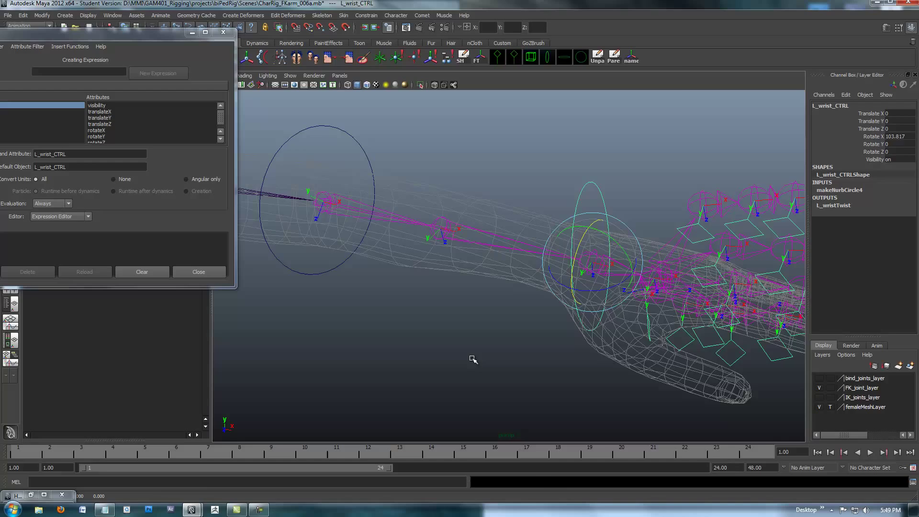
{"action": "key", "text": "ctrl+z"}
Try rotating L_wrist_CTRL about -13° around X and select L_elbow_jnt_FK to inspect its driven rotation and axes
{"action": "left_click_drag", "start_coordinate": [472, 359], "coordinate": [434, 359], "text": "alt"}
{"action": "mouse_move", "coordinate": [508, 300]}
{"action": "left_mouse_down"}
{"action": "mouse_move", "coordinate": [535, 262]}
{"action": "mouse_move", "coordinate": [512, 293]}
{"action": "left_mouse_up"}
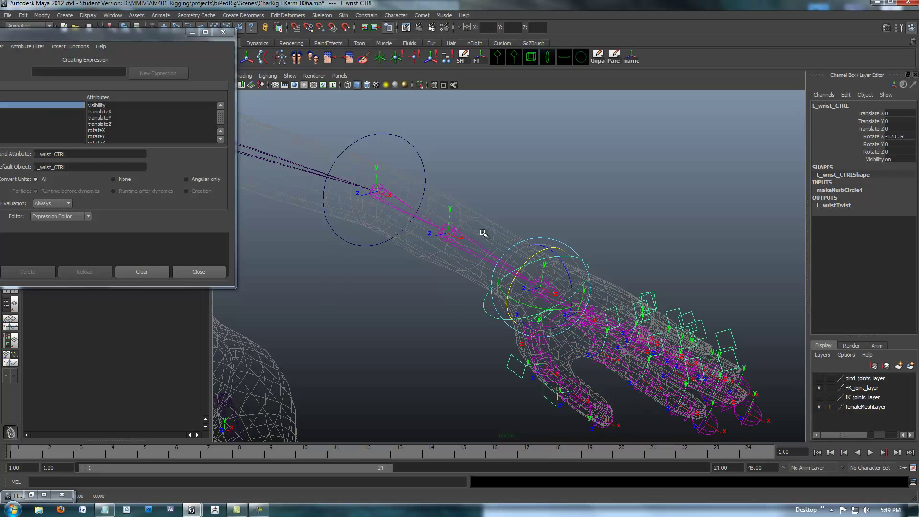
{"action": "left_click_drag", "start_coordinate": [483, 233], "coordinate": [452, 275]}
{"action": "left_click_drag", "start_coordinate": [399, 185], "coordinate": [396, 203]}
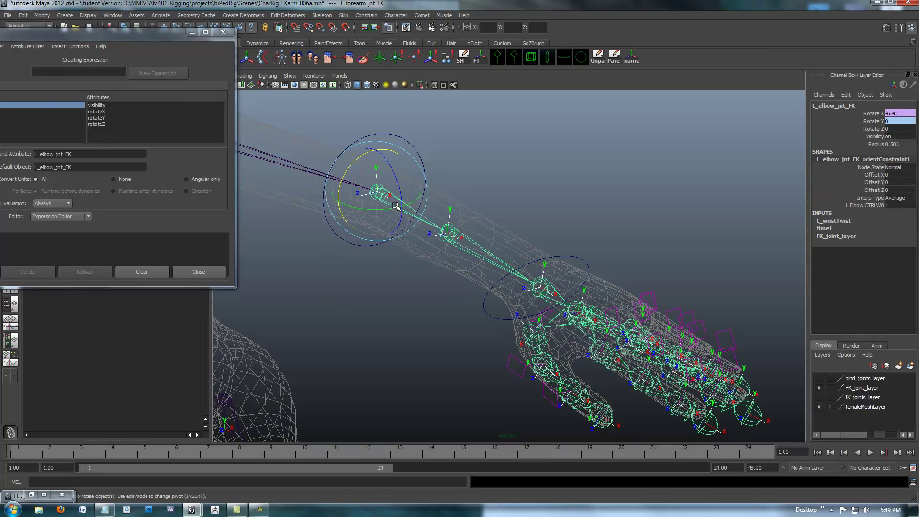
{"action": "left_click_drag", "start_coordinate": [397, 340], "coordinate": [411, 313], "text": "alt"}
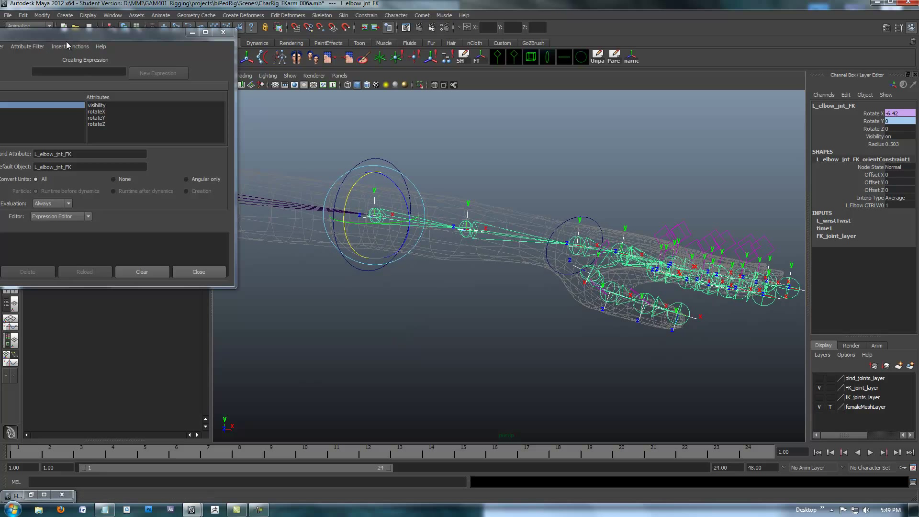
Bring the Expression Editor fully into view and close it
{"action": "left_click_drag", "start_coordinate": [67, 37], "coordinate": [138, 45]}
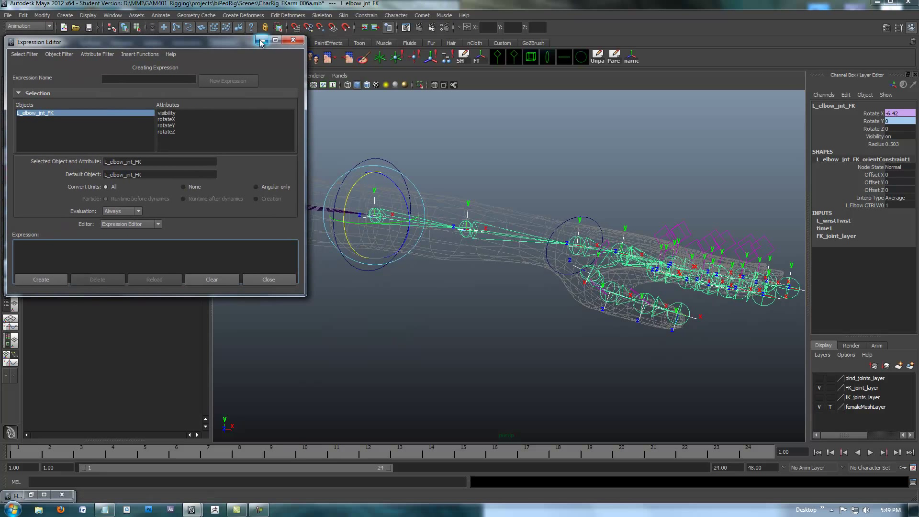
{"action": "left_click_drag", "start_coordinate": [203, 42], "coordinate": [211, 42]}
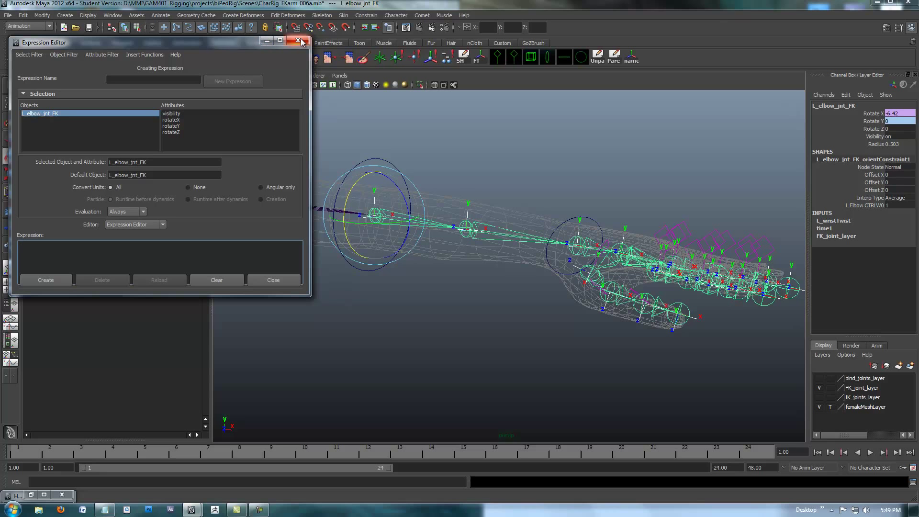
{"action": "left_click", "coordinate": [302, 42]}
Undo the joint selections and the wrist test rotation, and reselect L_wrist_CTRL
{"action": "left_click_drag", "start_coordinate": [495, 331], "coordinate": [481, 332], "text": "alt"}
{"action": "key", "text": "ctrl+z"}
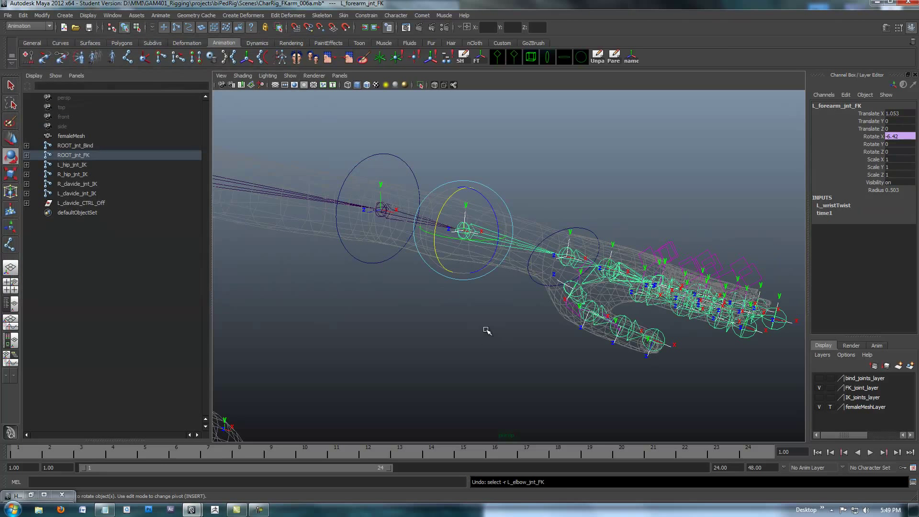
{"action": "key", "text": "z"}
{"action": "key", "text": "z"}
{"action": "left_click_drag", "start_coordinate": [428, 317], "coordinate": [513, 249], "text": "alt"}
{"action": "left_click", "coordinate": [582, 185]}
{"action": "left_click", "coordinate": [568, 233]}
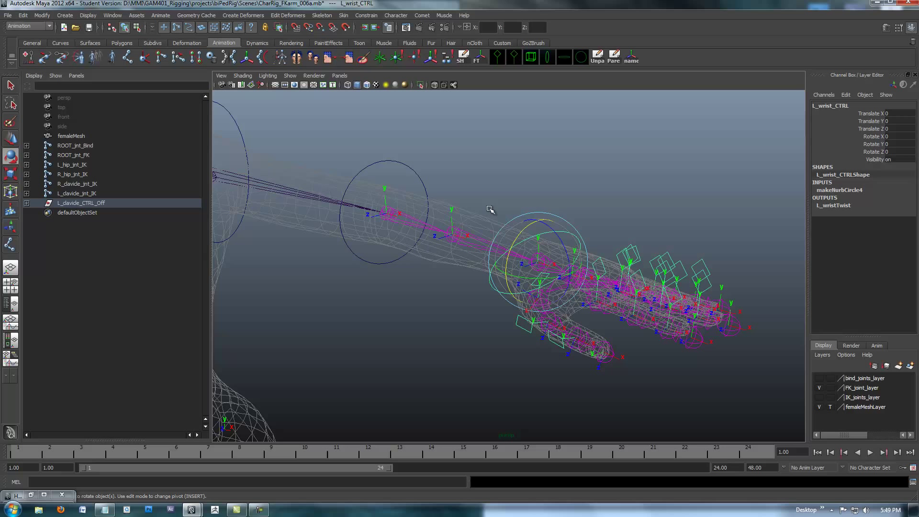
Select L_elbow_jnt_FK with its whole joint hierarchy and hide the joints' local axes using cometJointOrient, closing the tool when done
{"action": "left_click", "coordinate": [433, 227]}
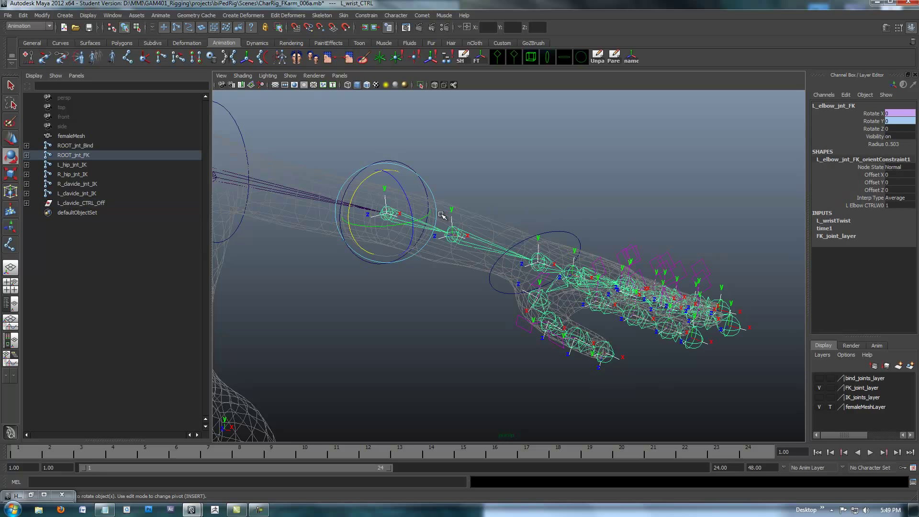
{"action": "left_click", "coordinate": [447, 56]}
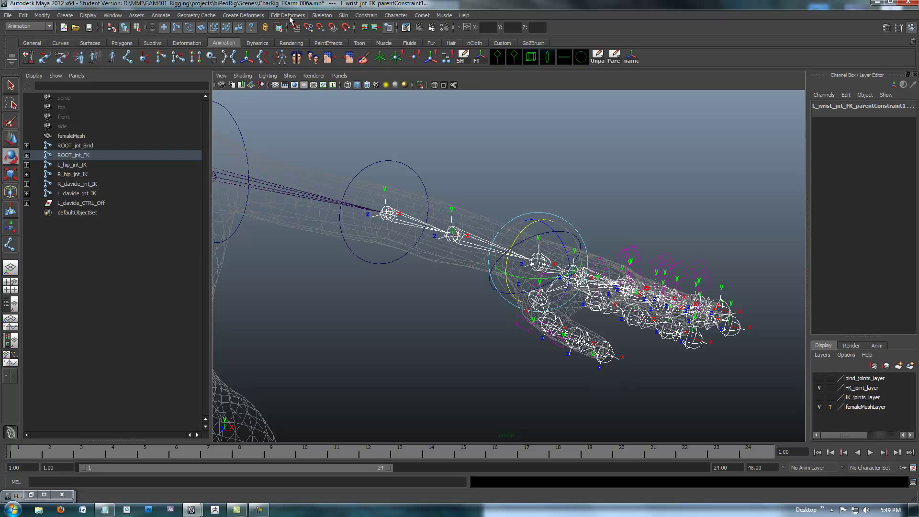
{"action": "left_click", "coordinate": [419, 16]}
{"action": "mouse_move", "coordinate": [441, 74]}
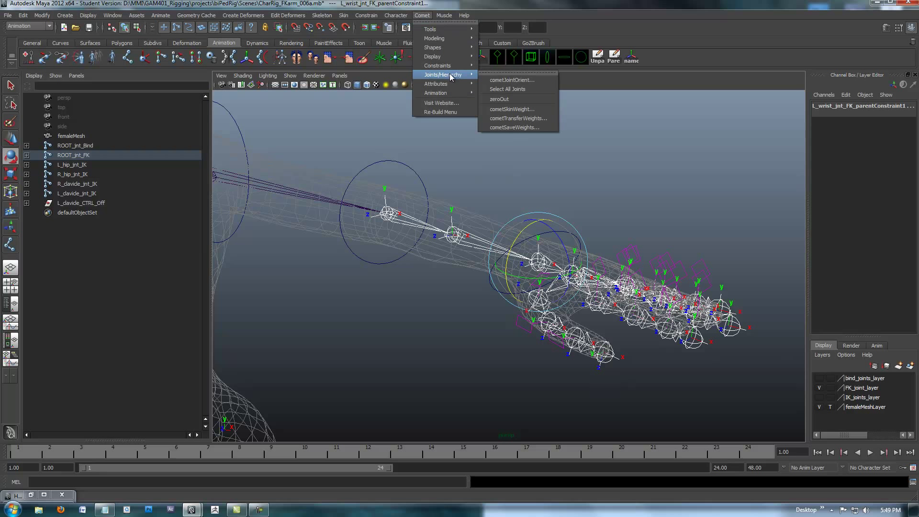
{"action": "left_click", "coordinate": [516, 82]}
{"action": "left_click", "coordinate": [761, 93]}
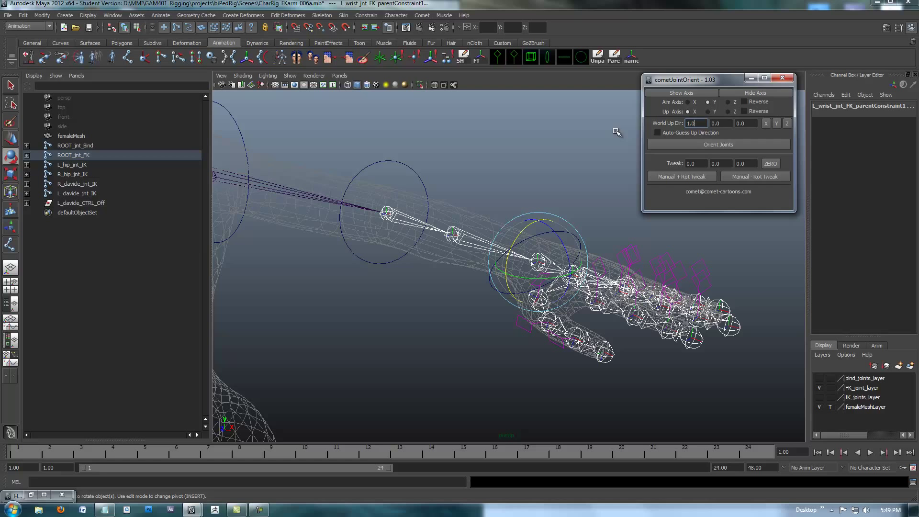
{"action": "left_click", "coordinate": [782, 78]}
Select L_wrist_CTRL and examine the left arm's FK controls and joints together with the upper body
{"action": "left_click", "coordinate": [586, 223]}
{"action": "right_click_drag", "start_coordinate": [588, 184], "coordinate": [540, 203], "text": "alt"}
{"action": "left_click_drag", "start_coordinate": [539, 212], "coordinate": [564, 237]}
{"action": "left_click_drag", "start_coordinate": [633, 184], "coordinate": [570, 191], "text": "alt"}
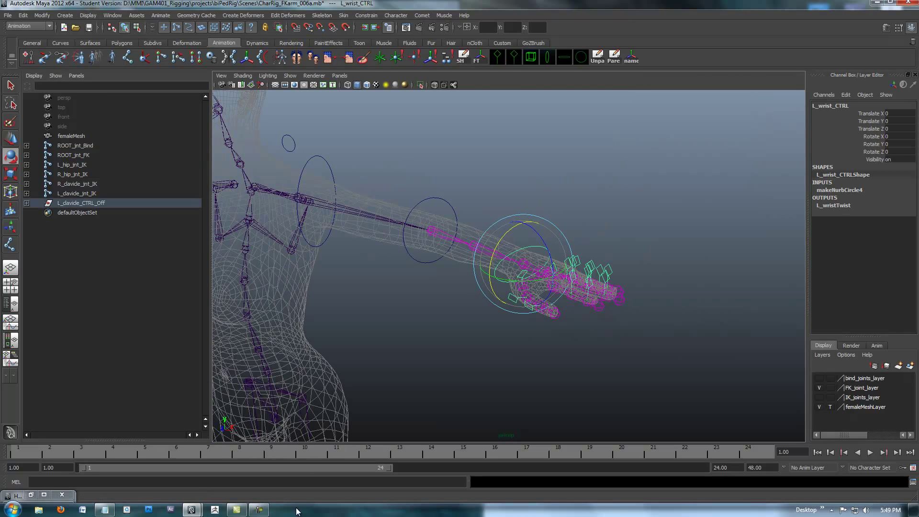
{"action": "left_click", "coordinate": [265, 512]}
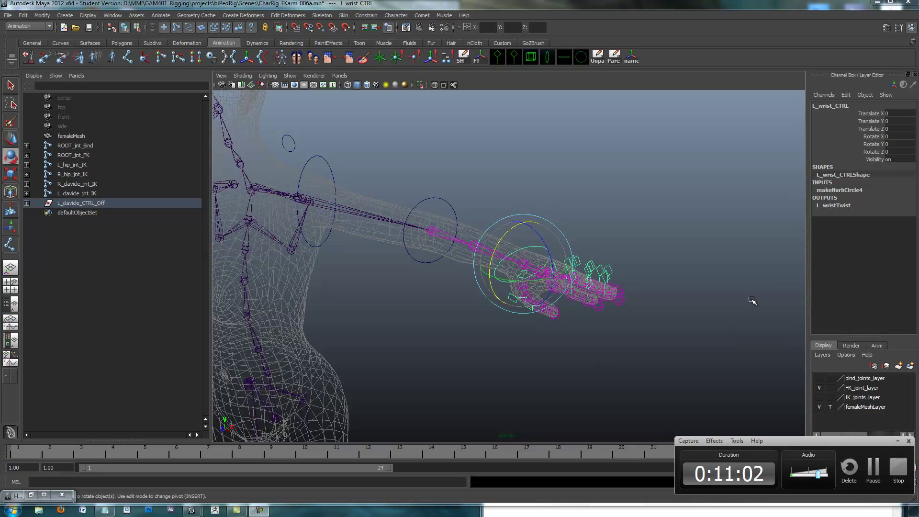
{"action": "left_click_drag", "start_coordinate": [573, 354], "coordinate": [544, 349], "text": "alt"}
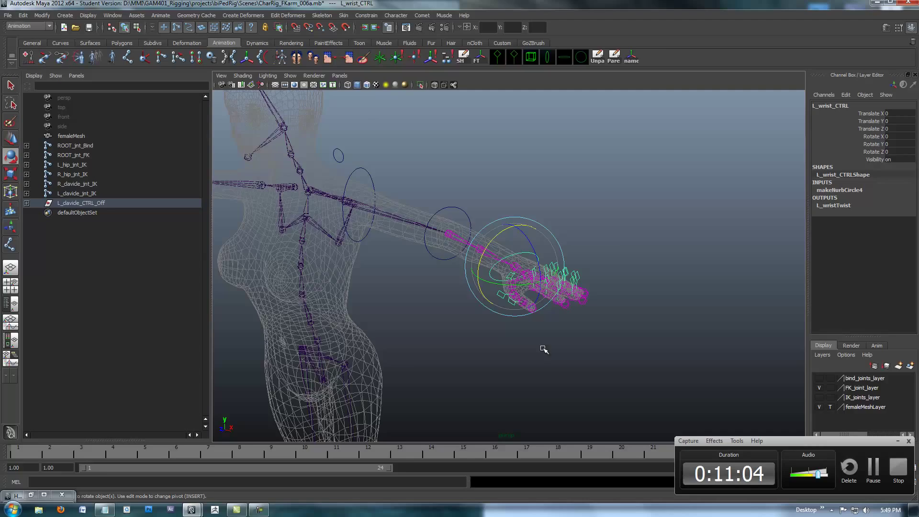
{"action": "left_click_drag", "start_coordinate": [433, 313], "coordinate": [498, 321], "text": "alt"}
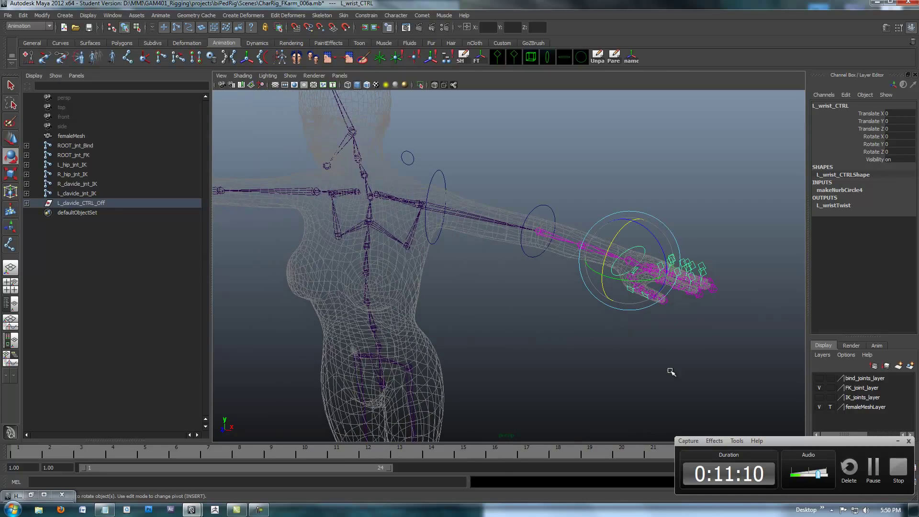
{"action": "left_click_drag", "start_coordinate": [432, 306], "coordinate": [475, 295], "text": "alt"}
Select L_shoulder_jnt_FK and inspect the left shoulder's FK joint chain and constraint
{"action": "left_click", "coordinate": [473, 214]}
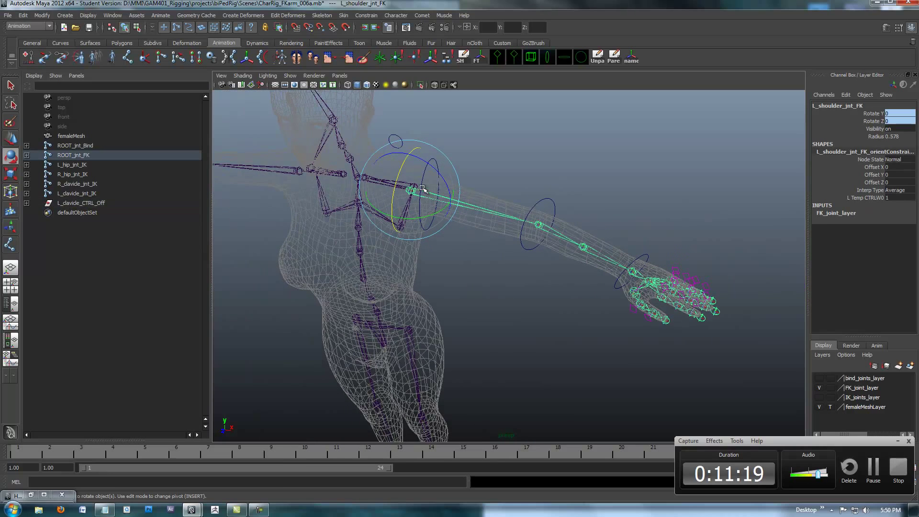
{"action": "left_click_drag", "start_coordinate": [493, 215], "coordinate": [502, 271], "text": "alt"}
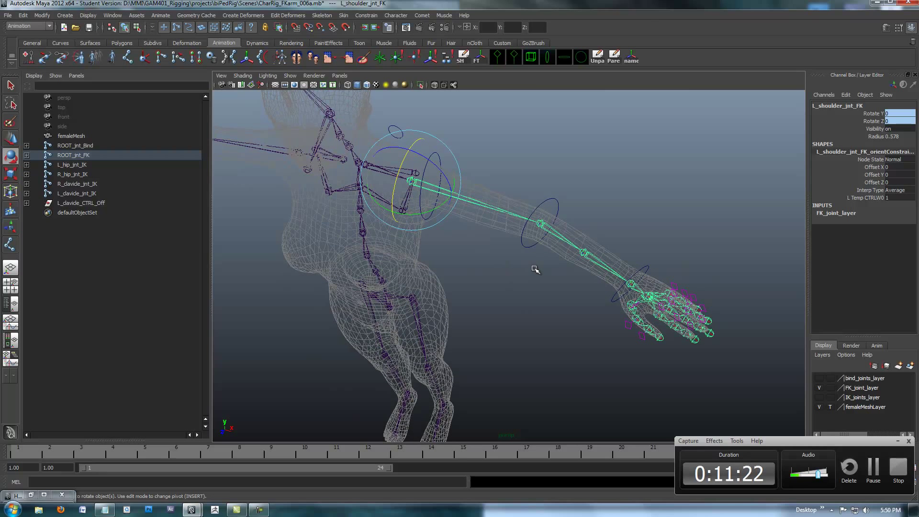
{"action": "left_click_drag", "start_coordinate": [527, 271], "coordinate": [503, 293], "text": "alt"}
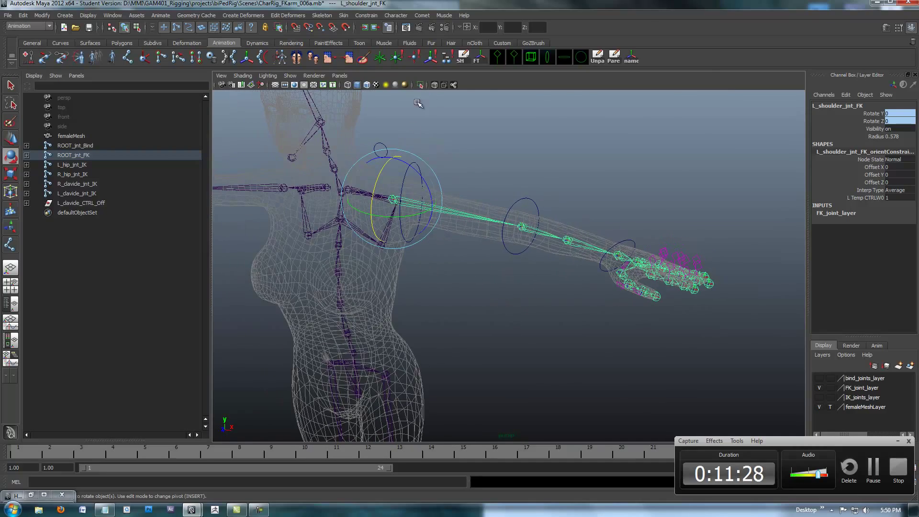
Select L_clavicle_CTRL, try rotating it to test how the left arm follows, and undo the rotation
{"action": "left_click", "coordinate": [384, 147]}
{"action": "right_click_drag", "start_coordinate": [543, 348], "coordinate": [512, 338], "text": "alt"}
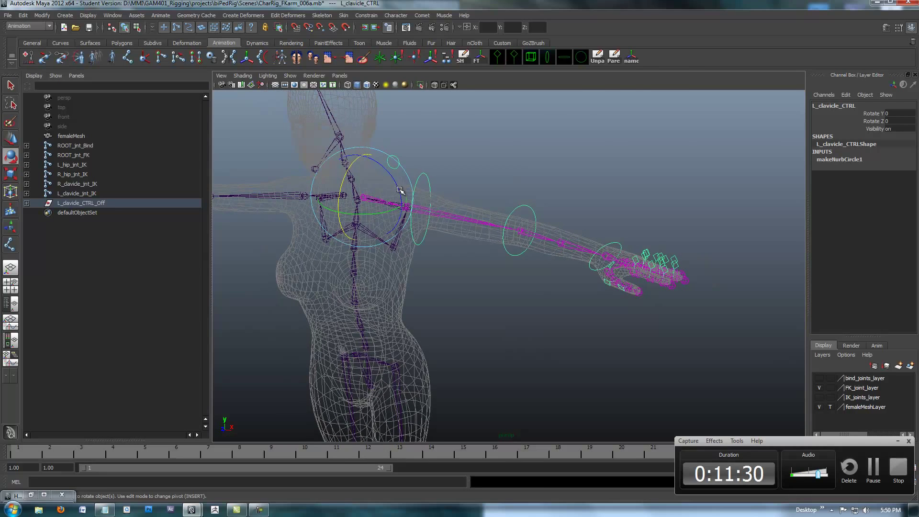
{"action": "left_click_drag", "start_coordinate": [399, 189], "coordinate": [395, 176]}
{"action": "key", "text": "ctrl+z"}
{"action": "left_click_drag", "start_coordinate": [523, 269], "coordinate": [504, 290], "text": "alt"}
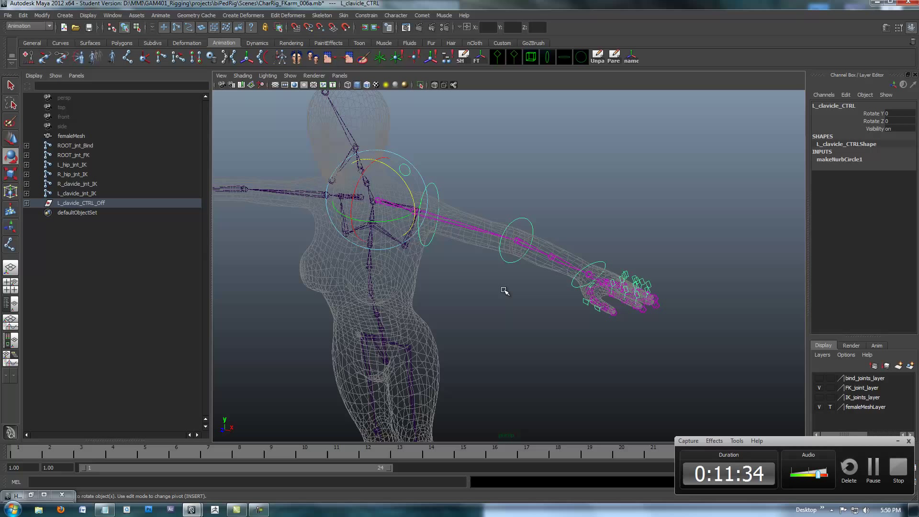